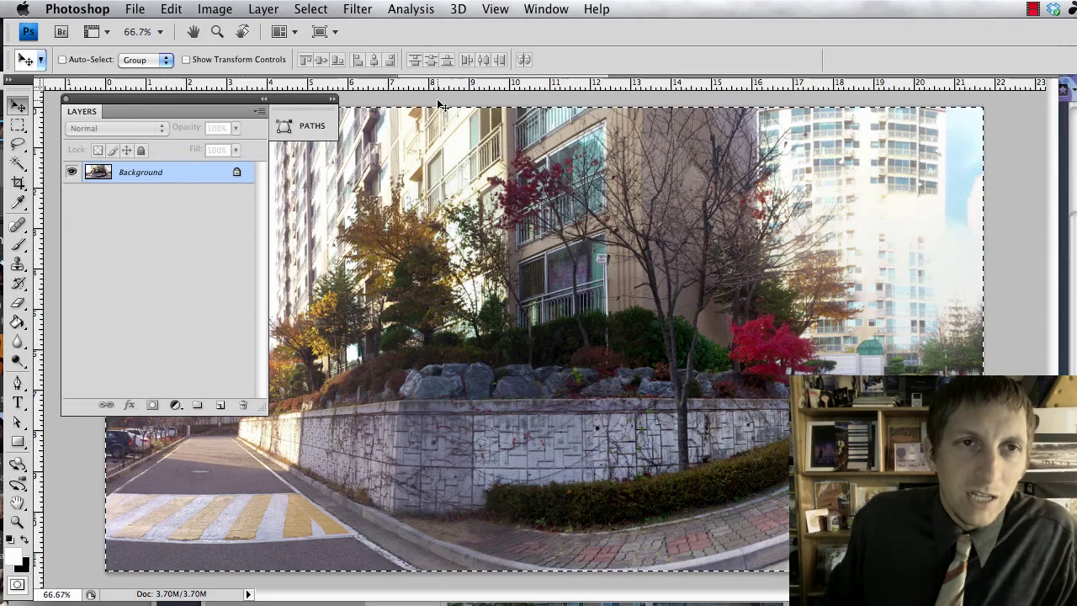
Create a new blank document 12 × 6 inches at 200 pixels per inch
{"action": "key", "text": "super+n"}
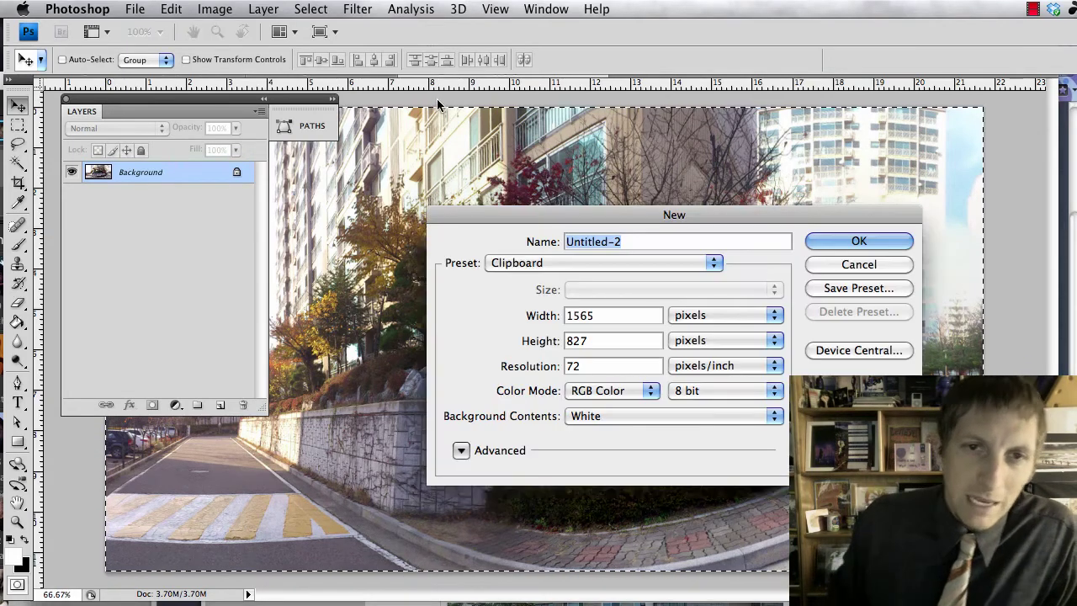
{"action": "left_click", "coordinate": [692, 316]}
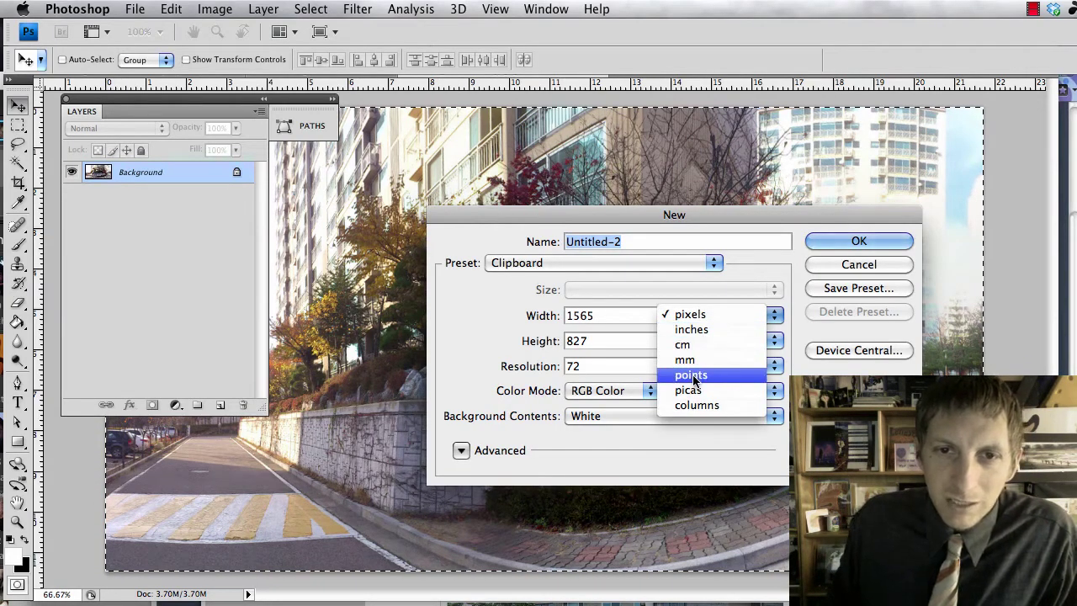
{"action": "left_click", "coordinate": [694, 330]}
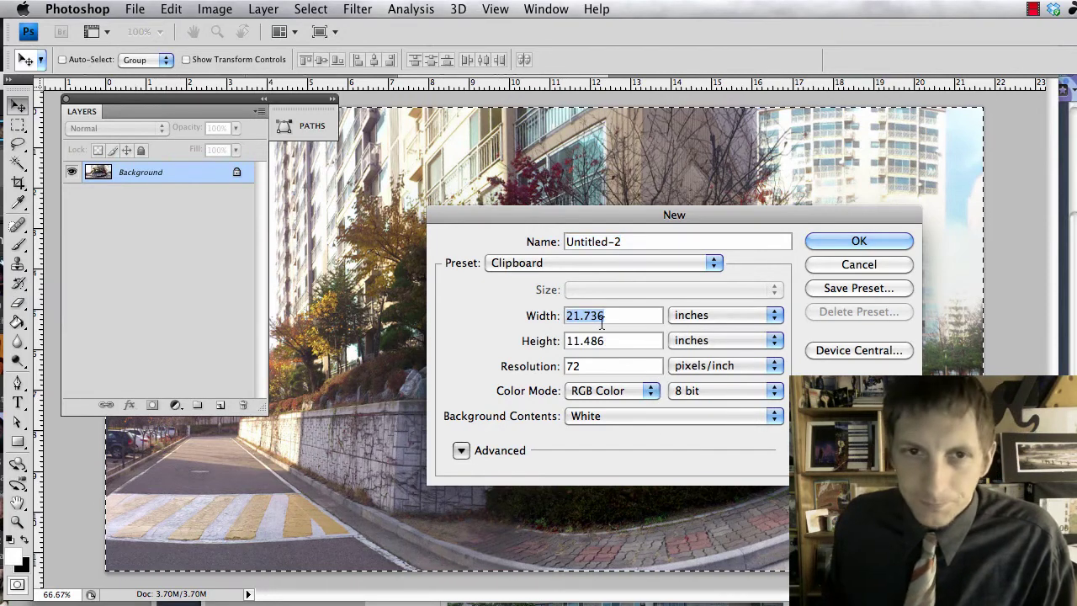
{"action": "type", "text": "12"}
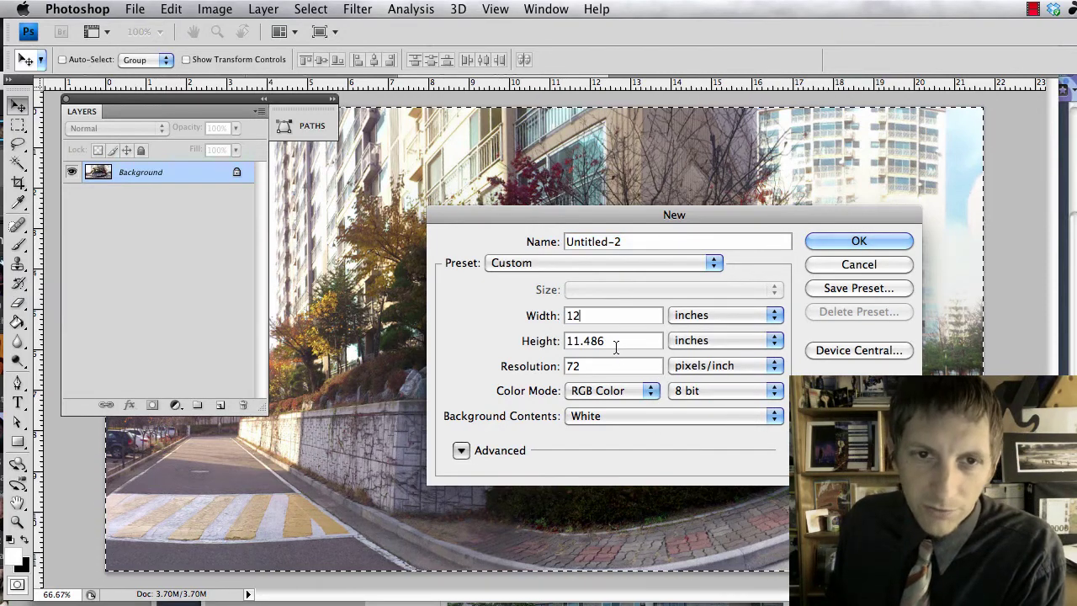
{"action": "key", "text": "Tab"}
{"action": "type", "text": "6"}
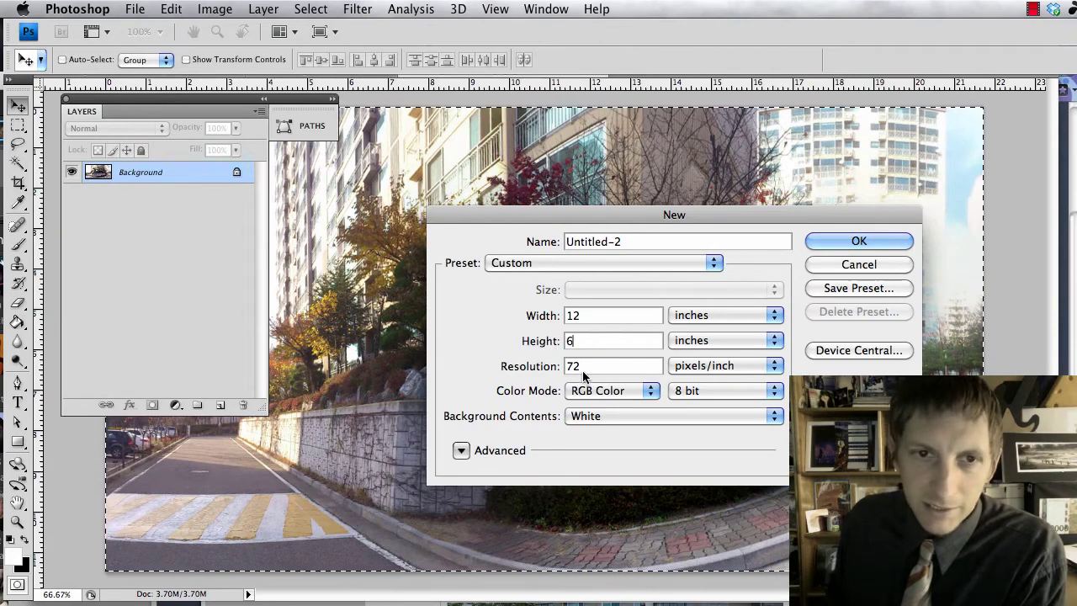
{"action": "type", "text": "200"}
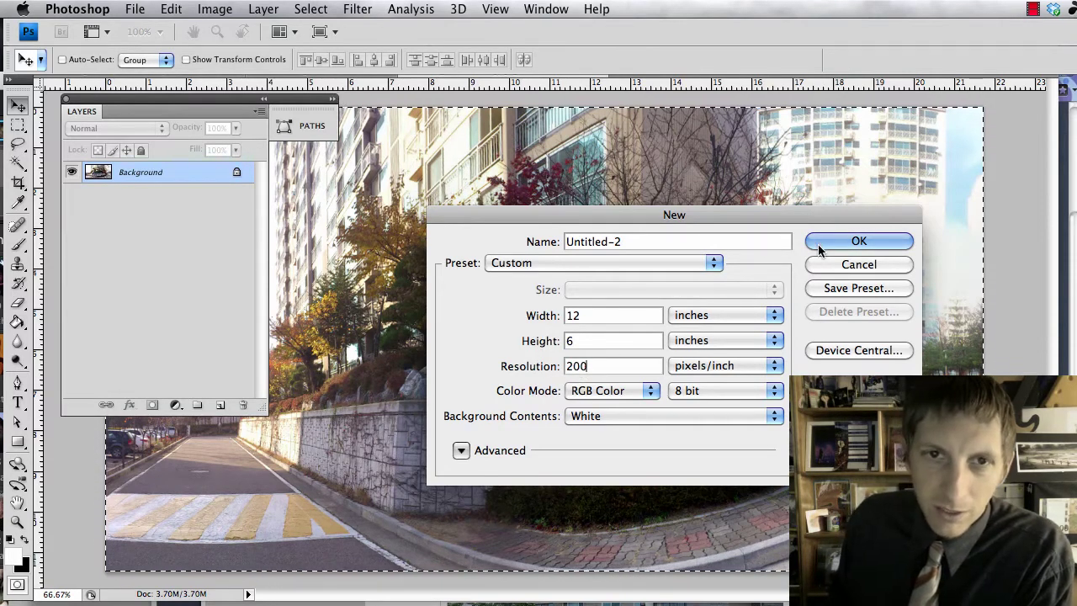
{"action": "left_click", "coordinate": [830, 242]}
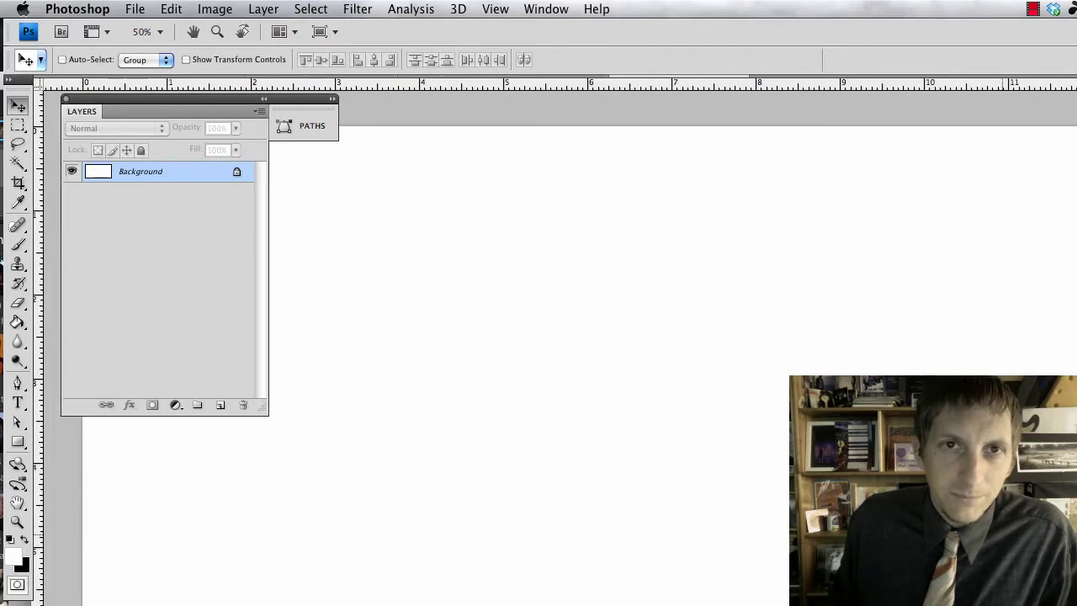
Paste the autumn street panorama into the new document as Layer 1 and hide the side panels
{"action": "left_click", "coordinate": [569, 77]}
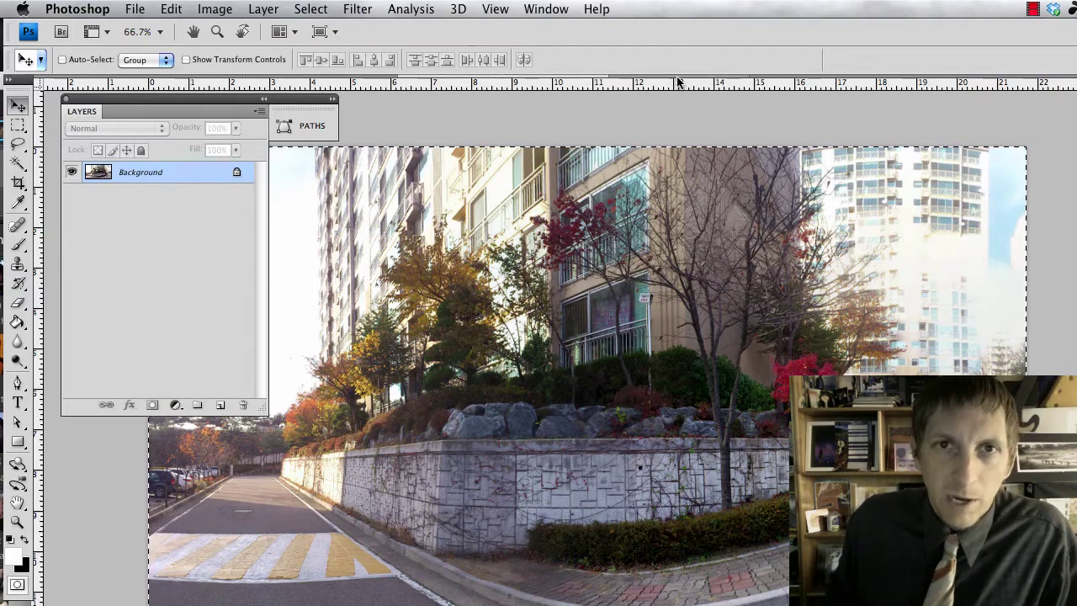
{"action": "key", "text": "ctrl+Tab"}
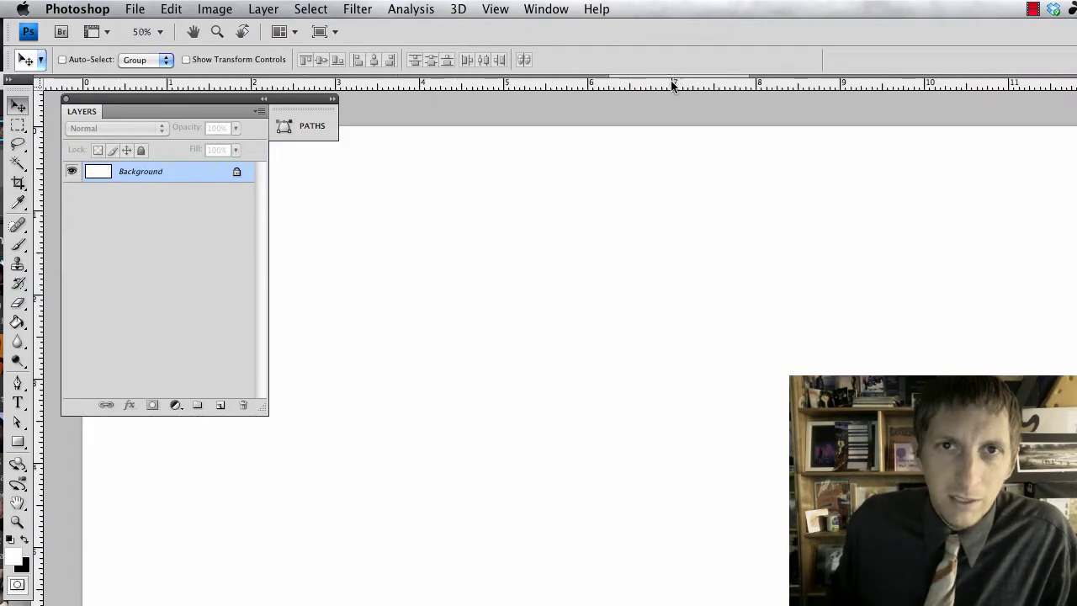
{"action": "key", "text": "super+v"}
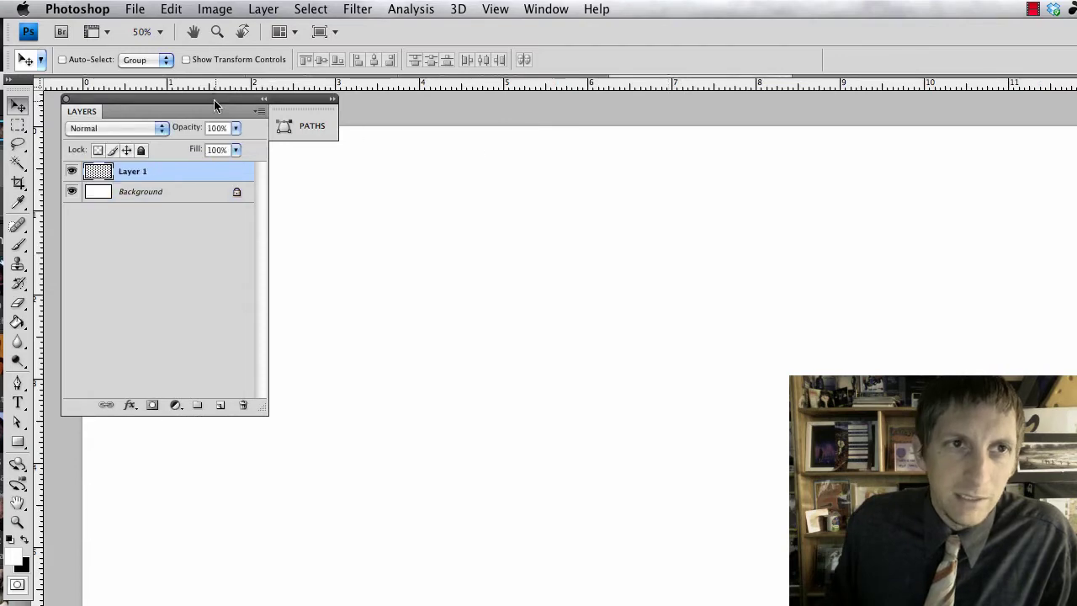
{"action": "key", "text": "shift+Tab"}
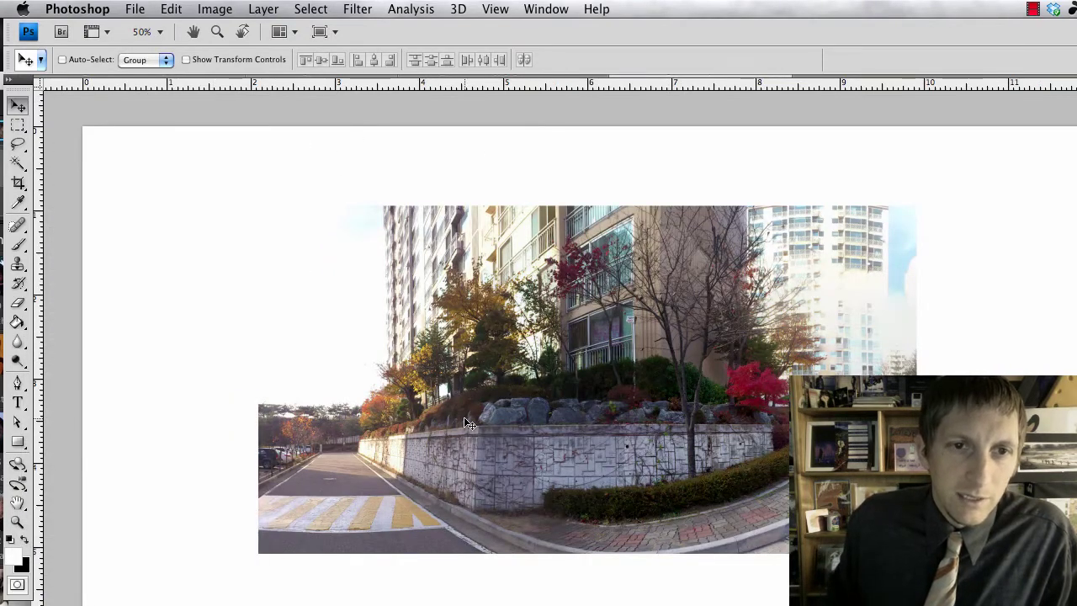
Move the panorama to the canvas's top-left and scale it up to fill the 6 inch height
{"action": "left_click_drag", "start_coordinate": [464, 417], "coordinate": [293, 345]}
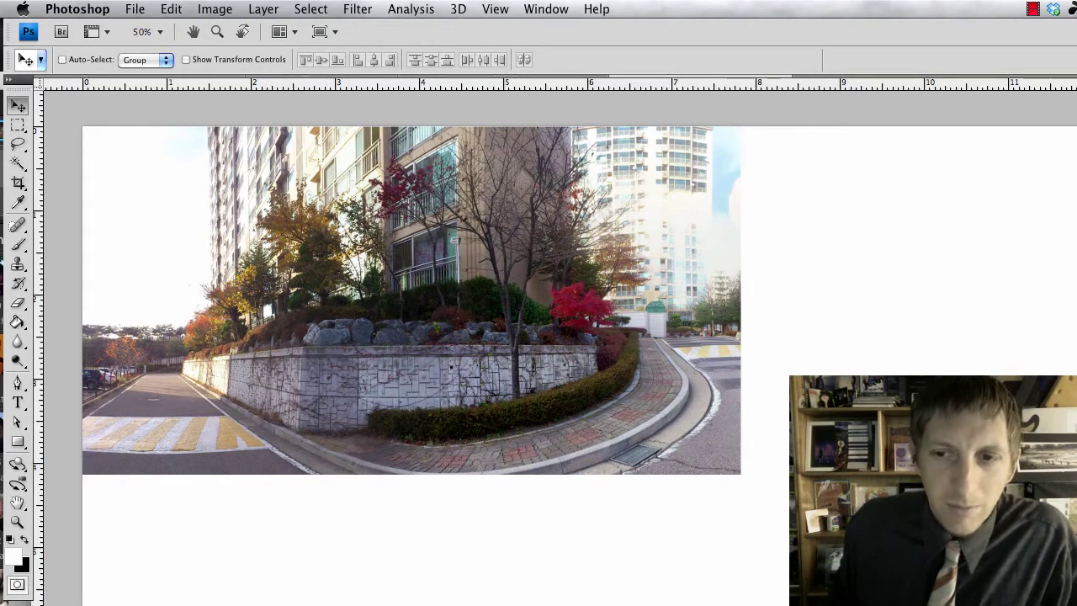
{"action": "scroll", "coordinate": [555, 353], "scroll_direction": "down", "scroll_amount": 3}
{"action": "scroll", "coordinate": [555, 354], "scroll_direction": "right", "scroll_amount": 2}
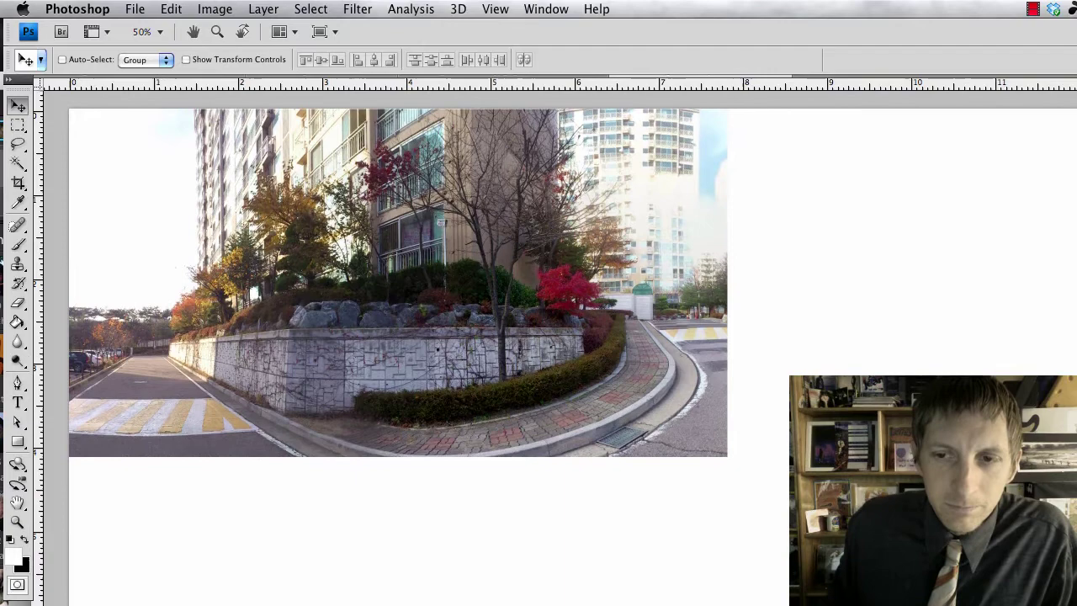
{"action": "key", "text": "super+t"}
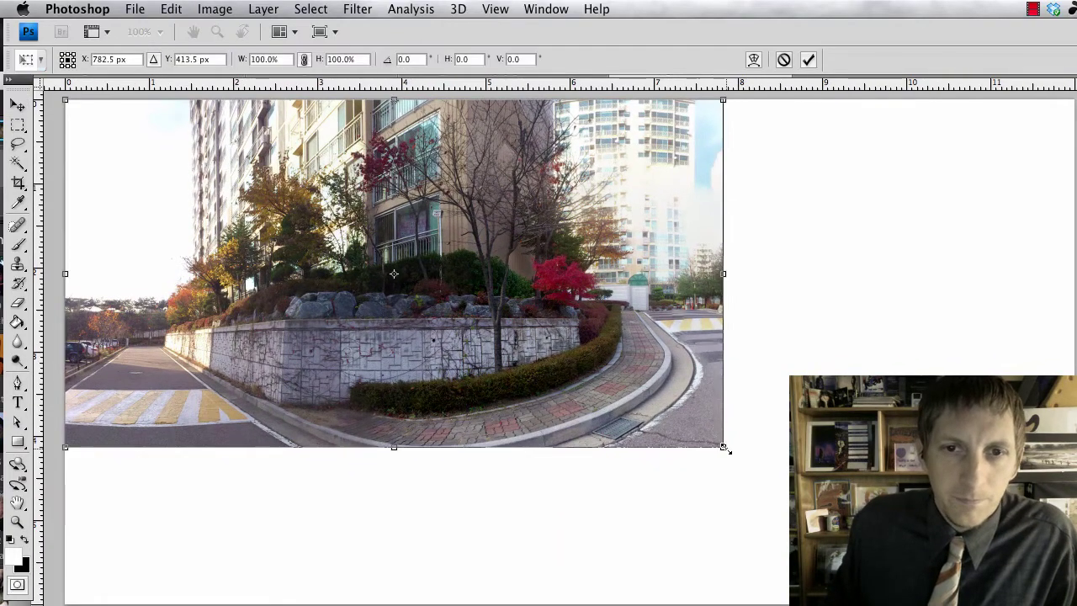
{"action": "left_click_drag", "start_coordinate": [724, 448], "coordinate": [1008, 599]}
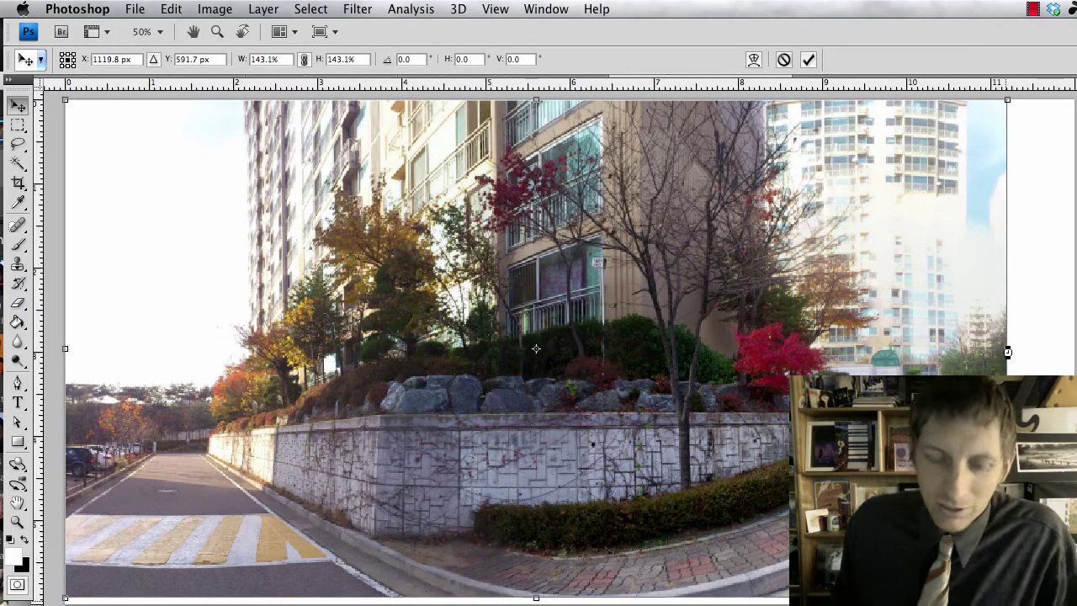
{"action": "key", "text": "Return"}
Enlarge the panorama proportionally a little more, to about 107.9%
{"action": "key", "text": "ctrl+t"}
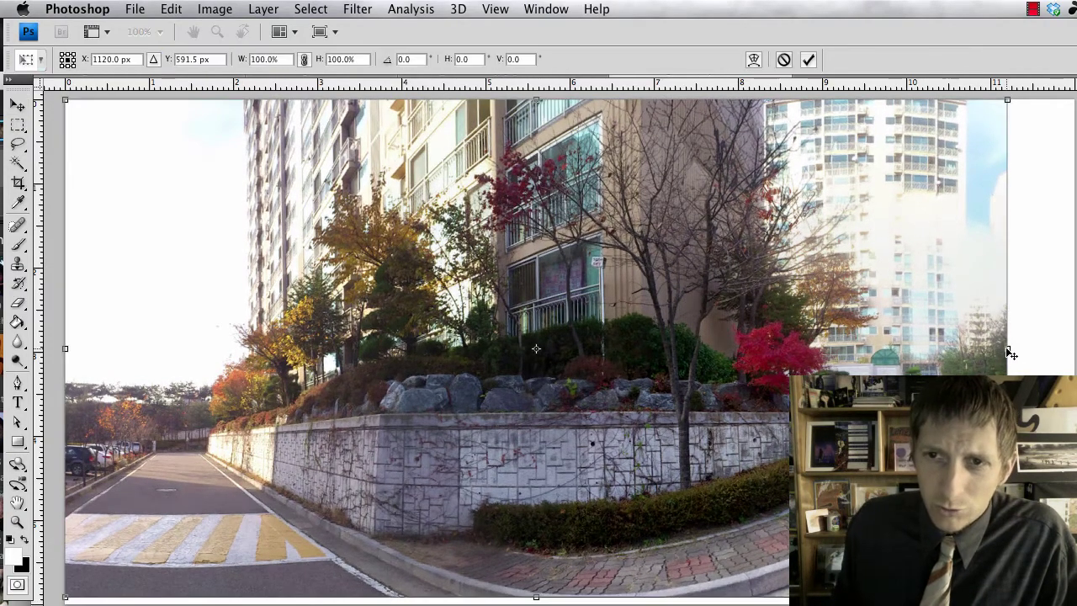
{"action": "left_click_drag", "start_coordinate": [1010, 348], "coordinate": [1063, 350]}
{"action": "key", "text": "ctrl+z"}
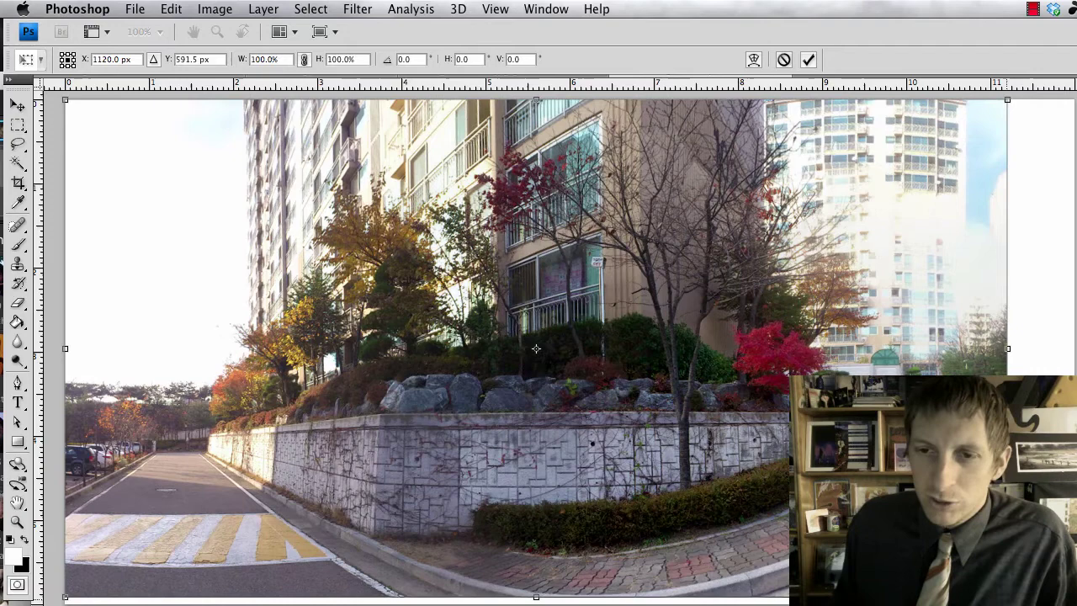
{"action": "left_click_drag", "start_coordinate": [1007, 597], "coordinate": [1076, 605]}
{"action": "key", "text": "Return"}
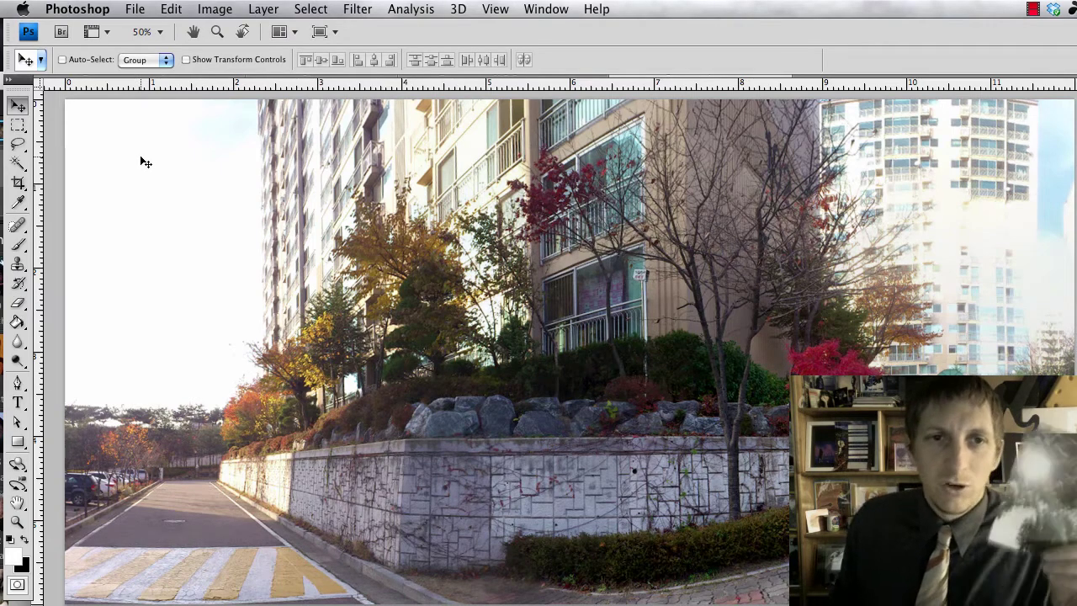
Select the Rectangular Marquee tool and draw a trial selection over the upper-left photo area
{"action": "left_click", "coordinate": [17, 126]}
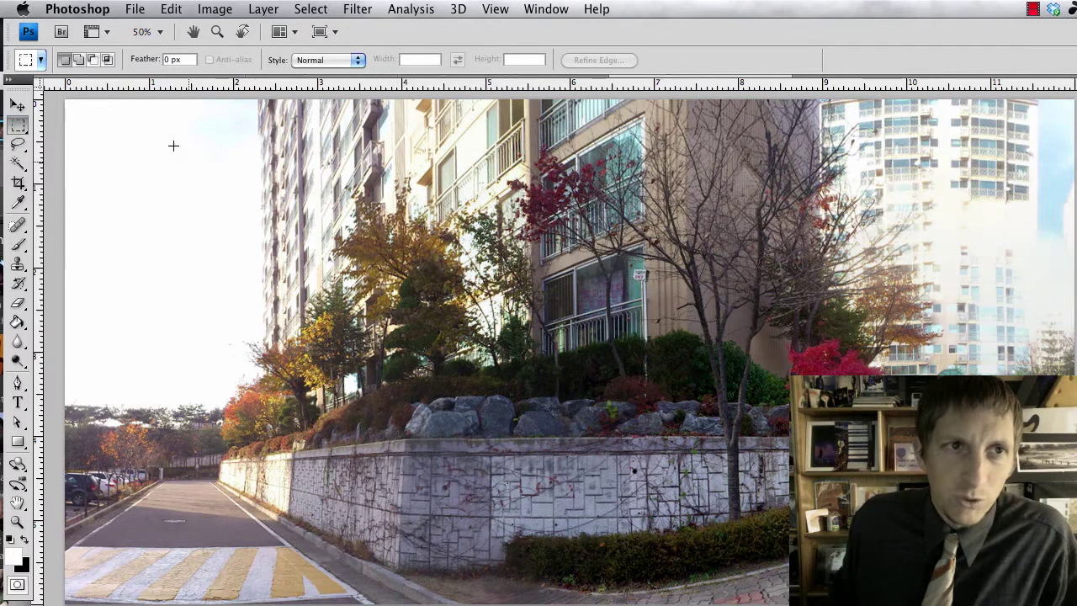
{"action": "left_click", "coordinate": [354, 62]}
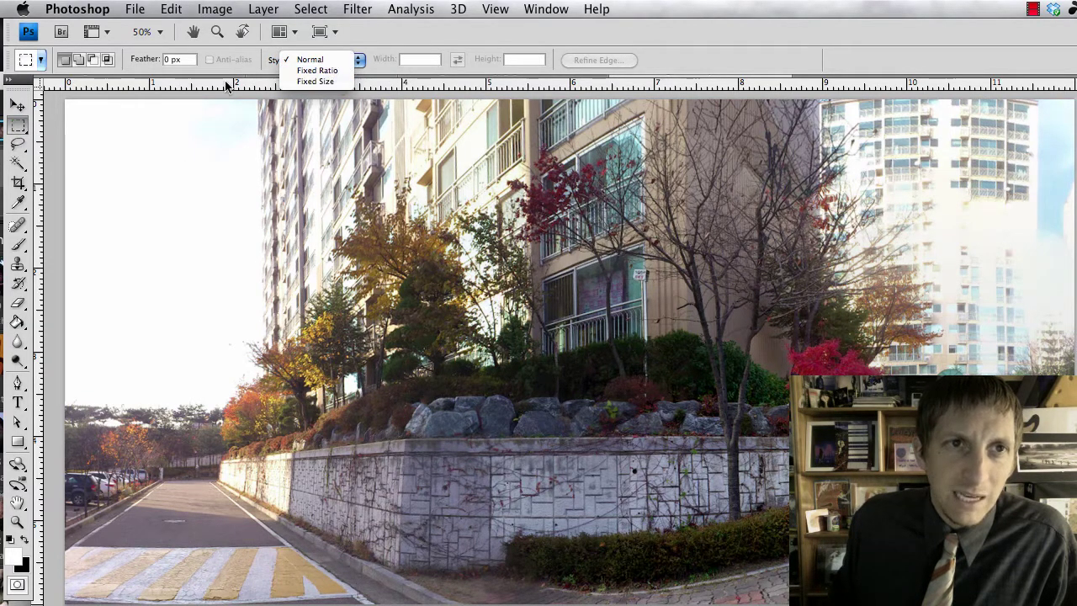
{"action": "left_click", "coordinate": [19, 125]}
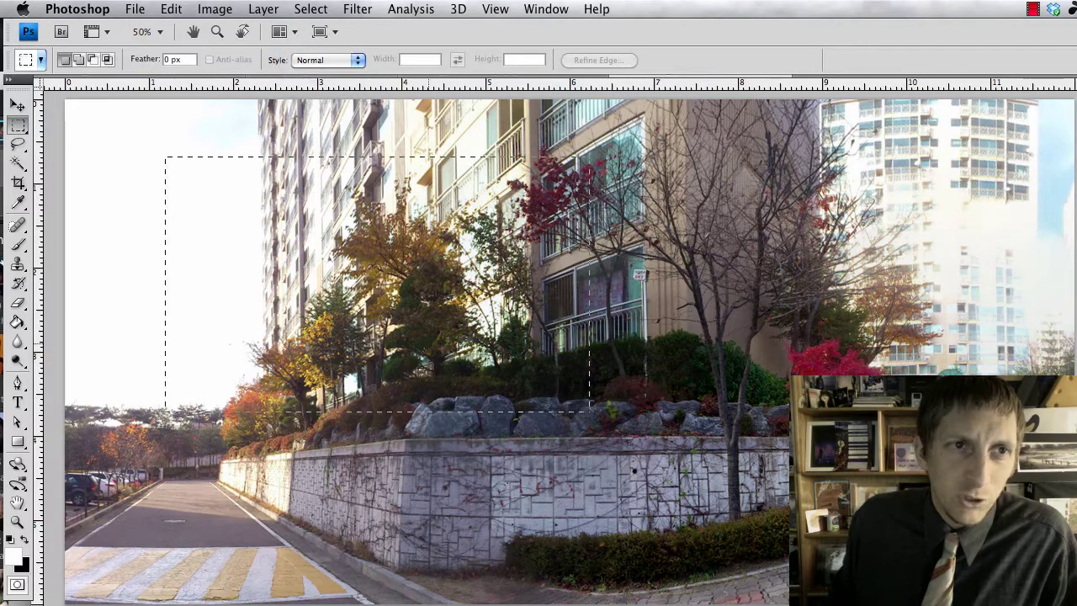
{"action": "left_click_drag", "start_coordinate": [594, 372], "coordinate": [546, 396]}
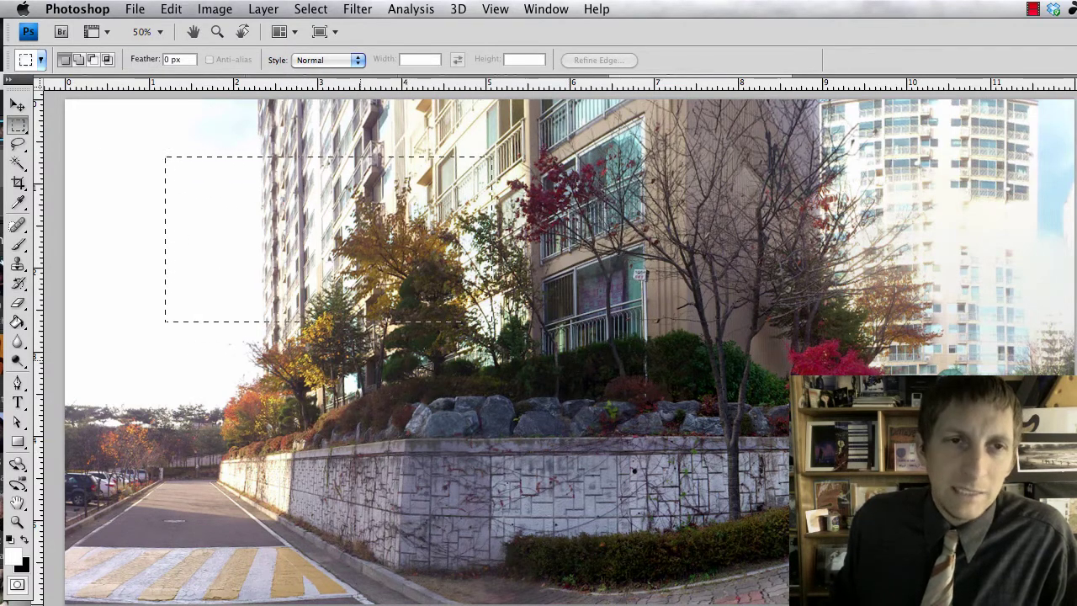
Set the marquee style to Fixed Size, 4 in wide by 6 in high
{"action": "left_click", "coordinate": [352, 60]}
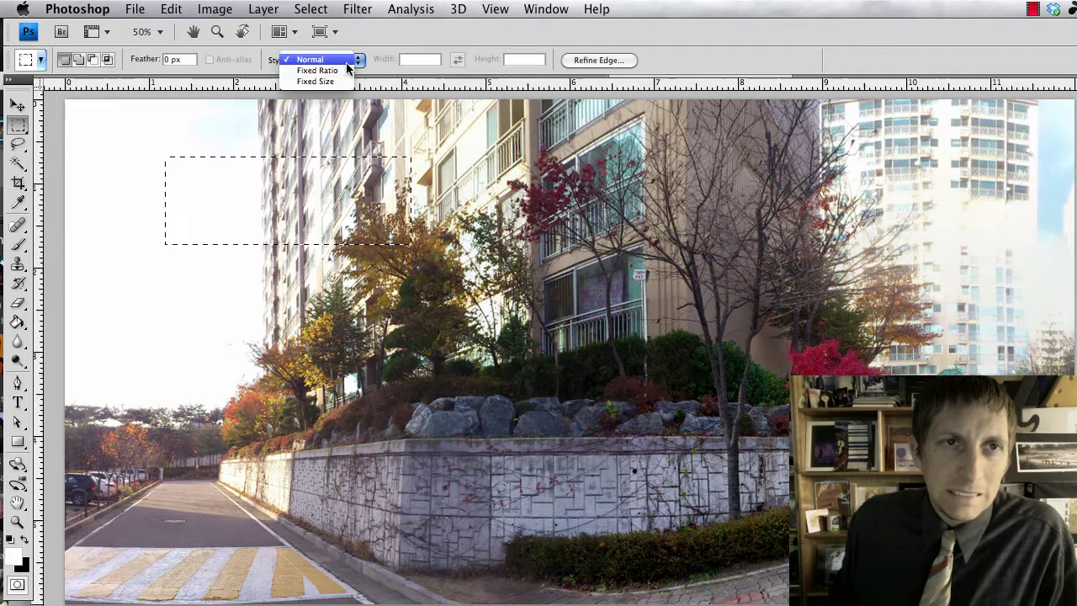
{"action": "left_click", "coordinate": [317, 82]}
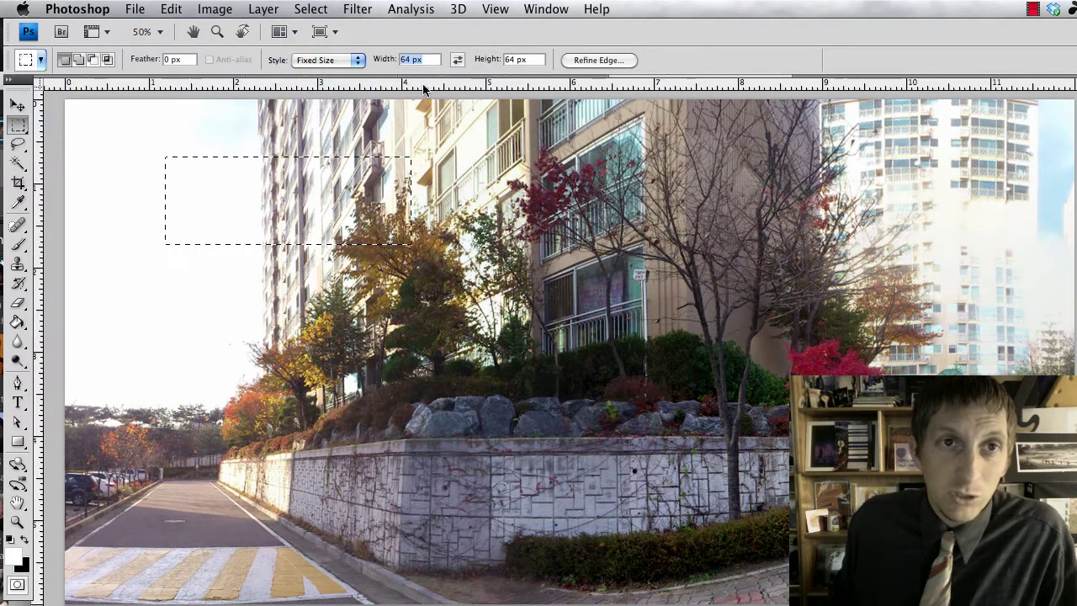
{"action": "type", "text": "4"}
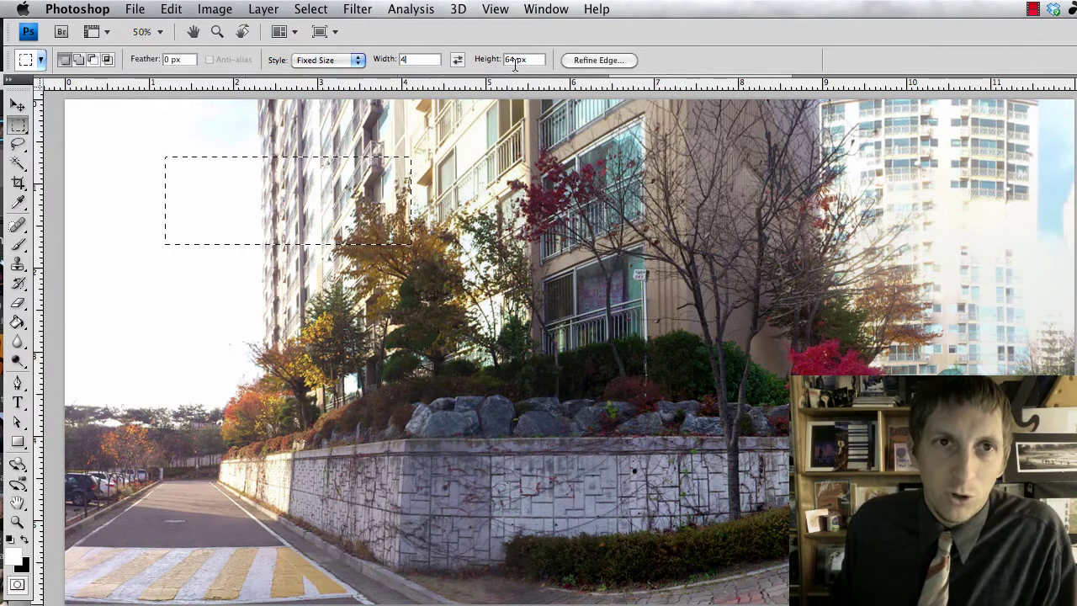
{"action": "type", "text": " in"}
{"action": "key", "text": "Tab"}
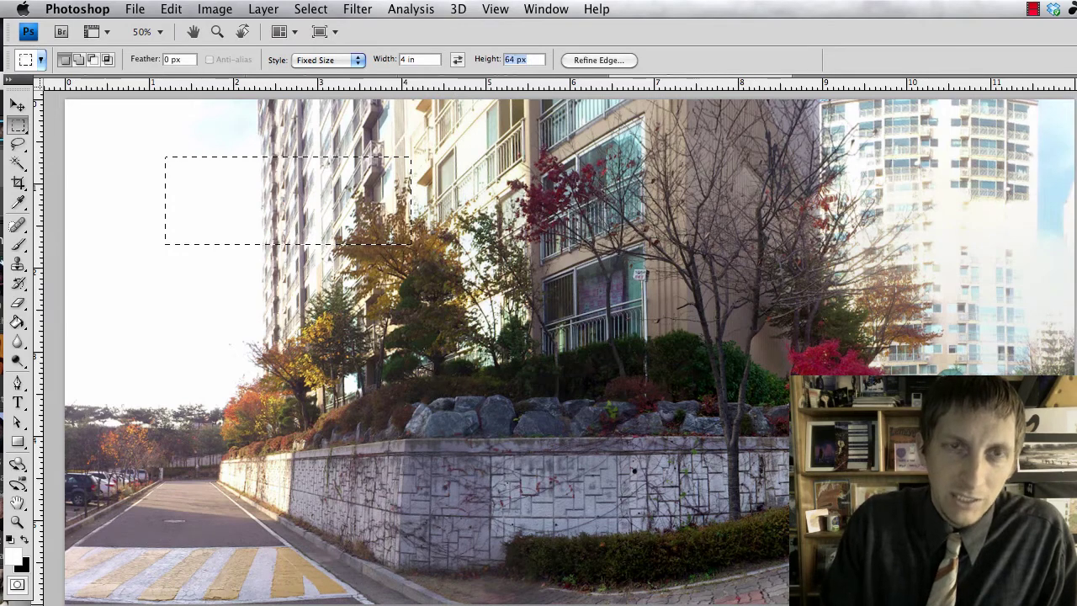
{"action": "type", "text": "6 in"}
{"action": "key", "text": "Tab"}
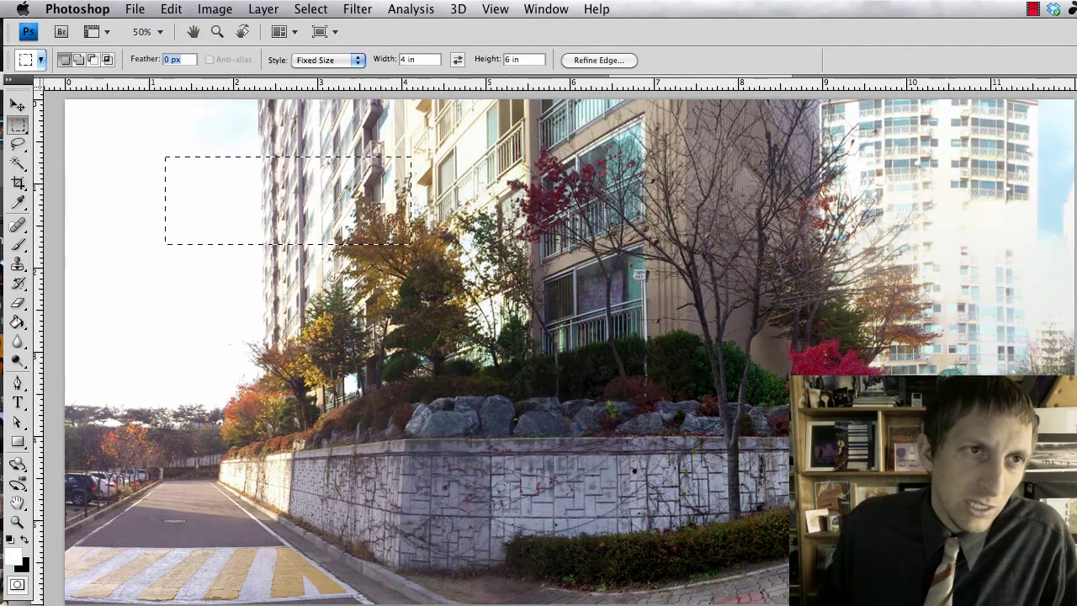
Crop to a 4 × 6 in selection at the panorama's top-left corner, showing the road and crosswalk
{"action": "left_click", "coordinate": [65, 100]}
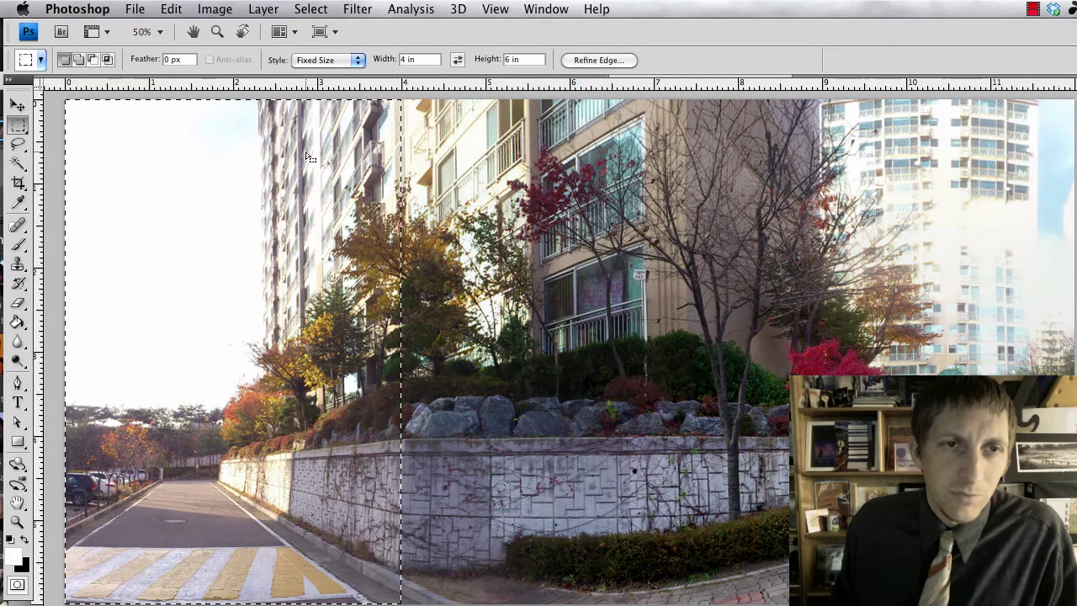
{"action": "left_click", "coordinate": [264, 10]}
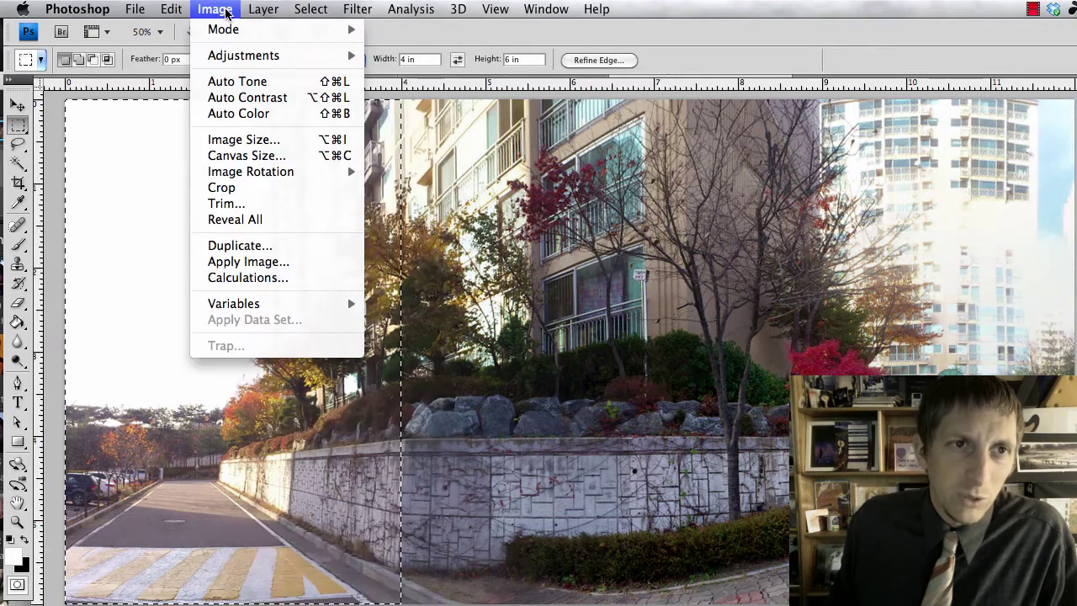
{"action": "left_click", "coordinate": [221, 187]}
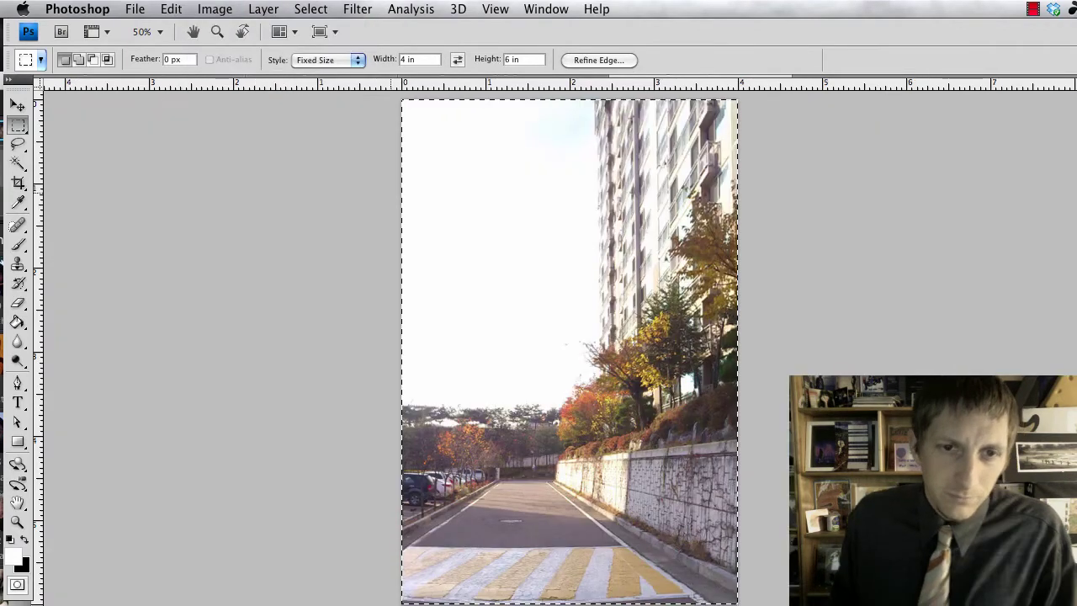
Save the cropped image to the desktop as Pano Shots.psd
{"action": "key", "text": "super+shift+s"}
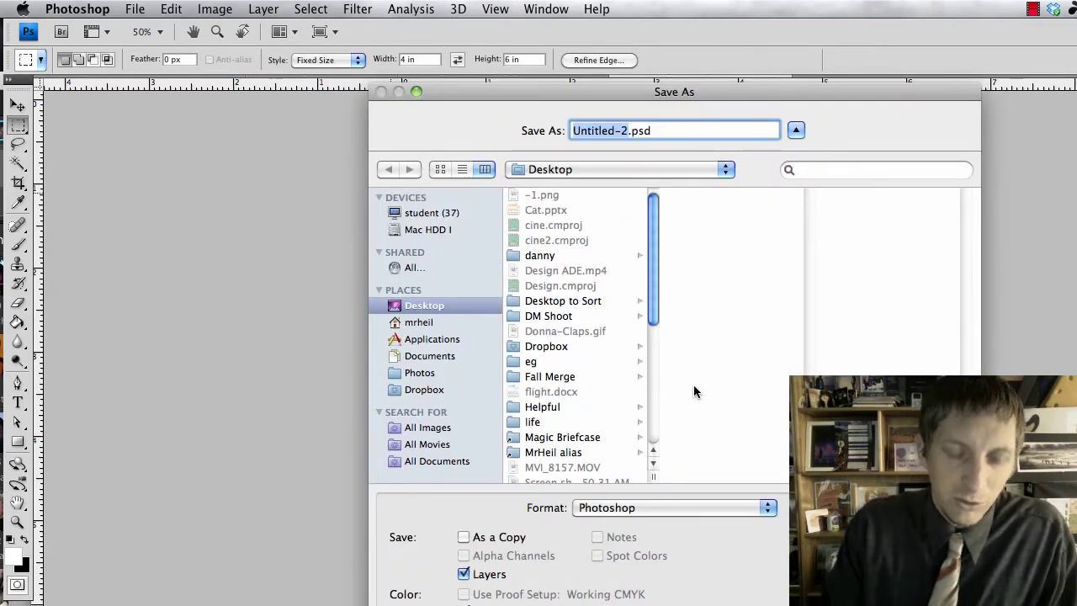
{"action": "type", "text": "Pa"}
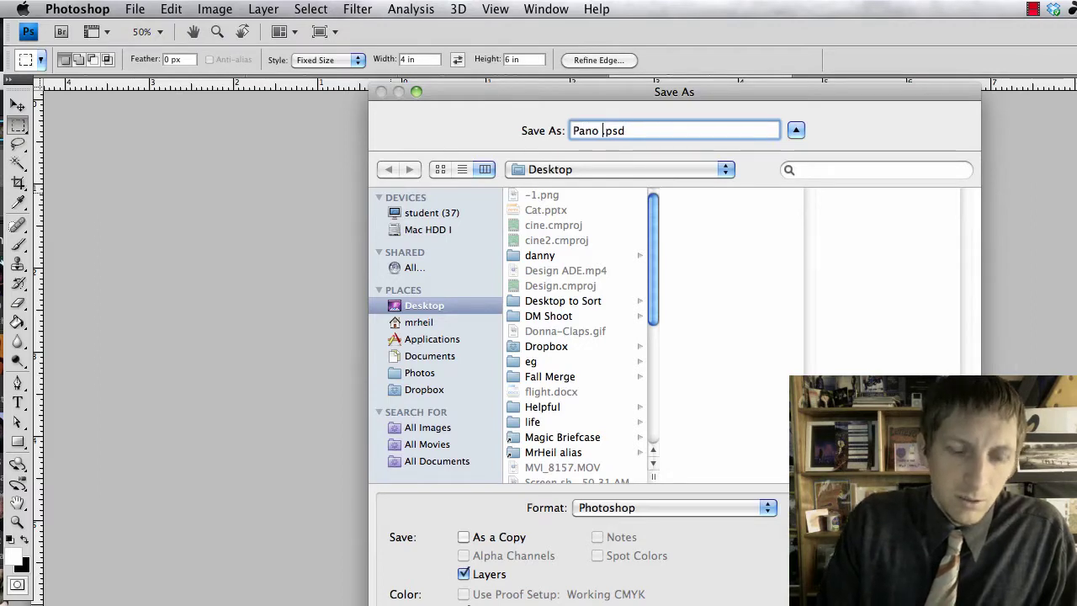
{"action": "type", "text": "no Shots"}
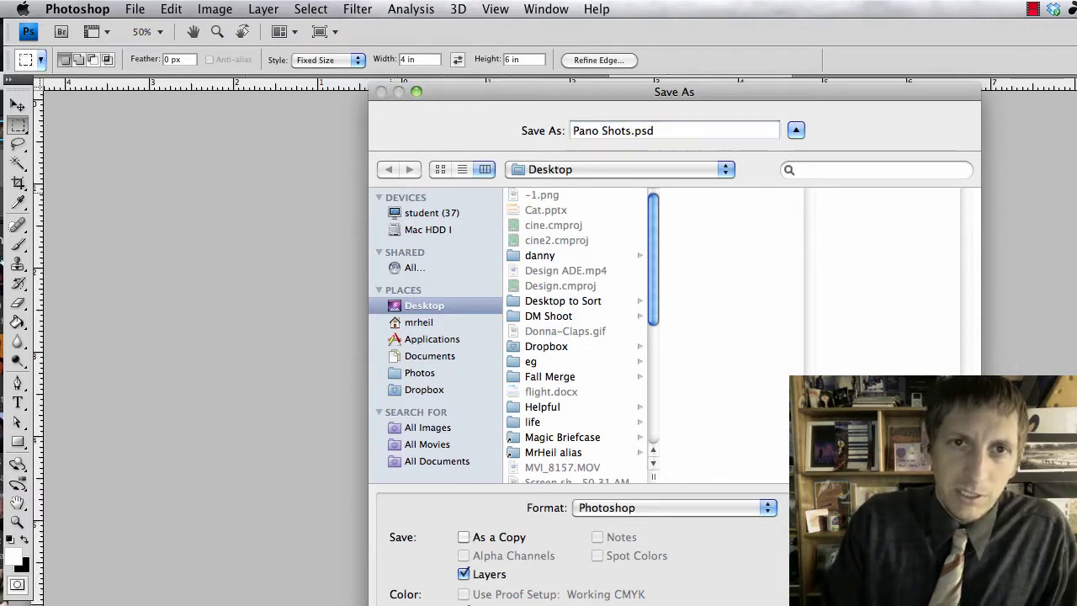
{"action": "key", "text": "Return"}
{"action": "key", "text": "Return"}
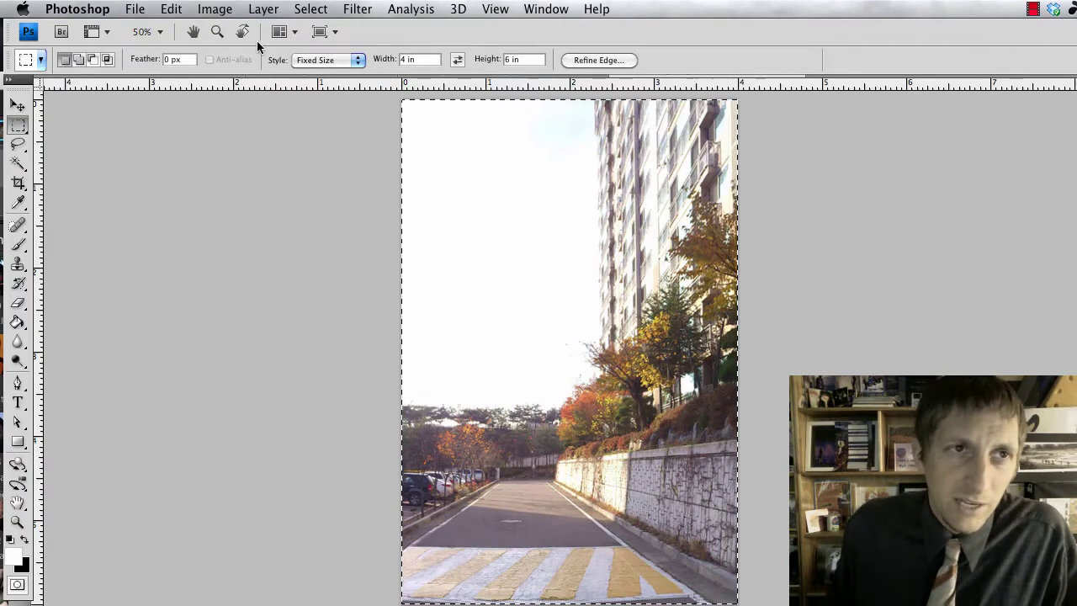
Save a JPEG copy named 1pano.jpg on the desktop, accepting the default JPEG options
{"action": "left_click", "coordinate": [134, 8]}
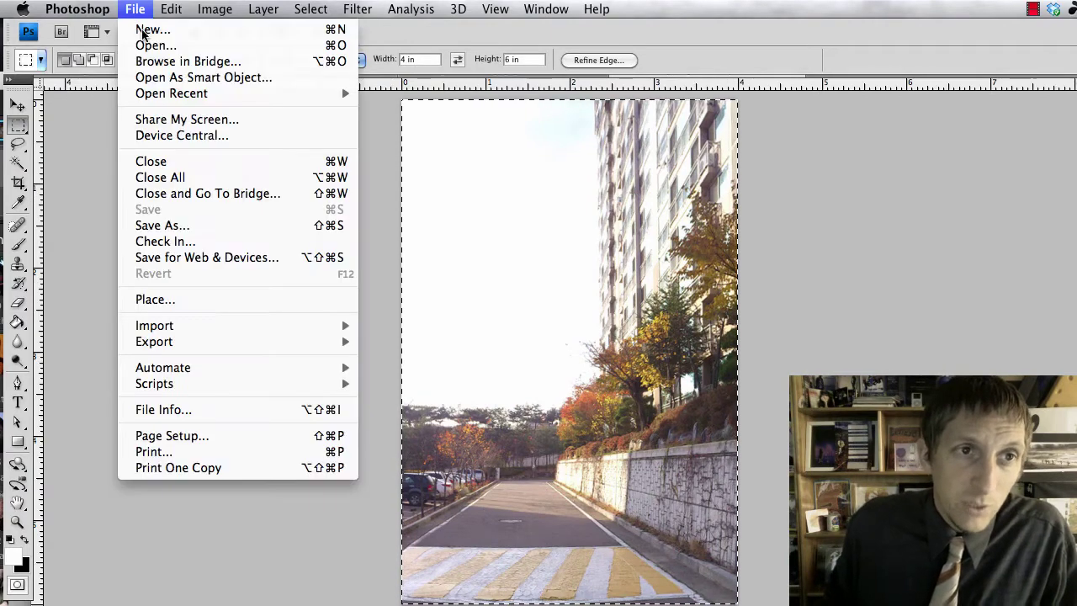
{"action": "left_click", "coordinate": [202, 226]}
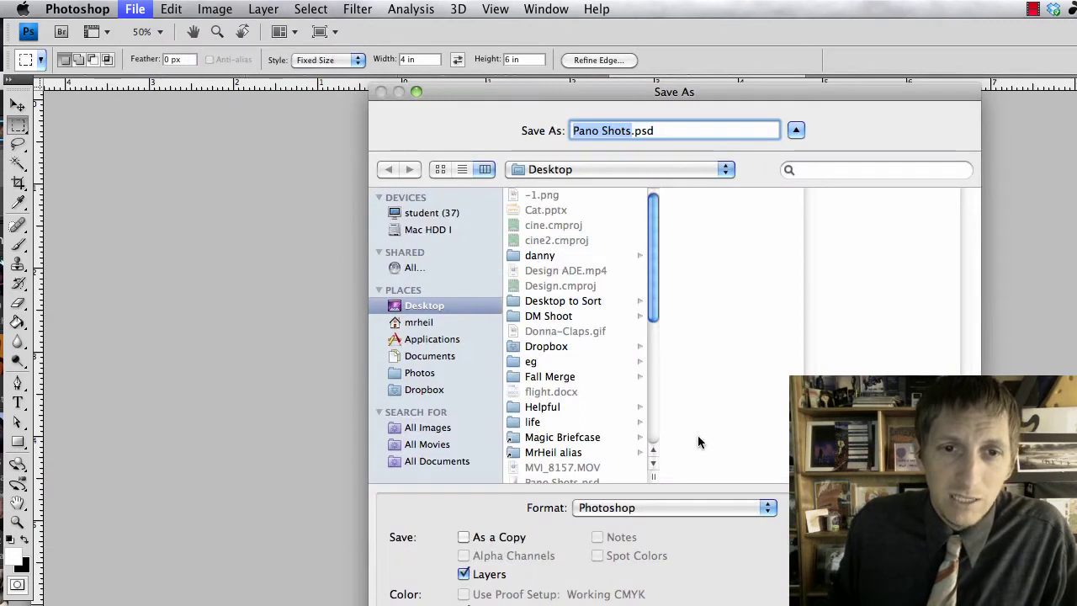
{"action": "left_click", "coordinate": [637, 507]}
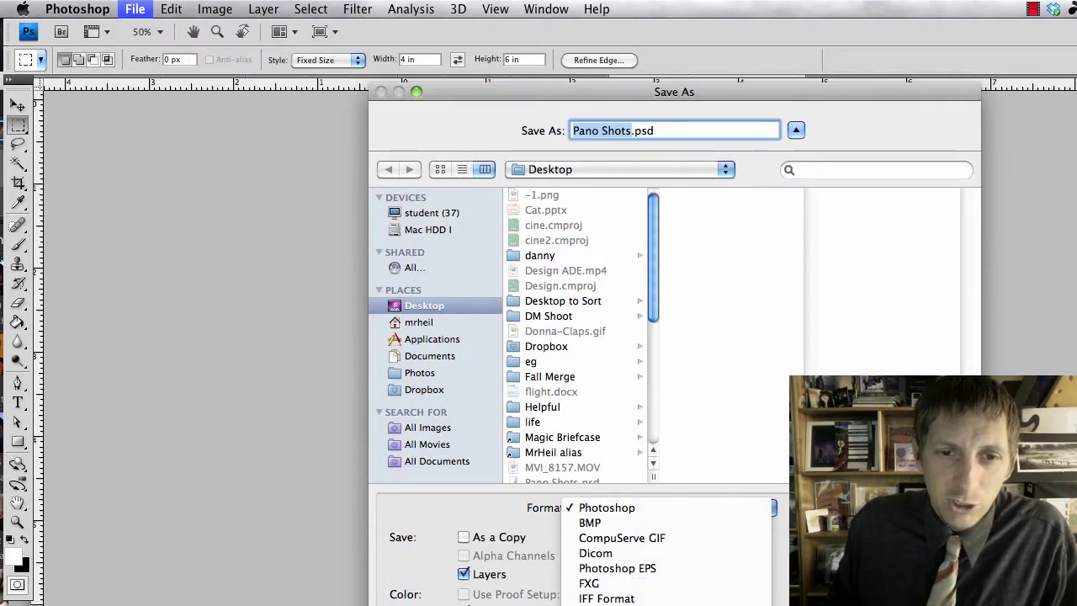
{"action": "left_click", "coordinate": [641, 504]}
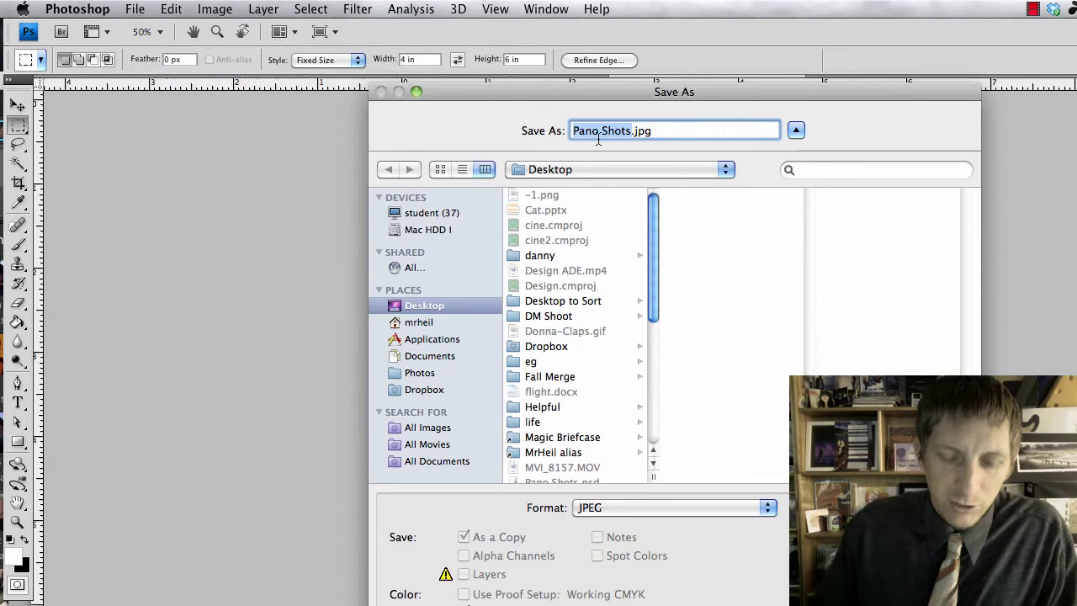
{"action": "type", "text": "On"}
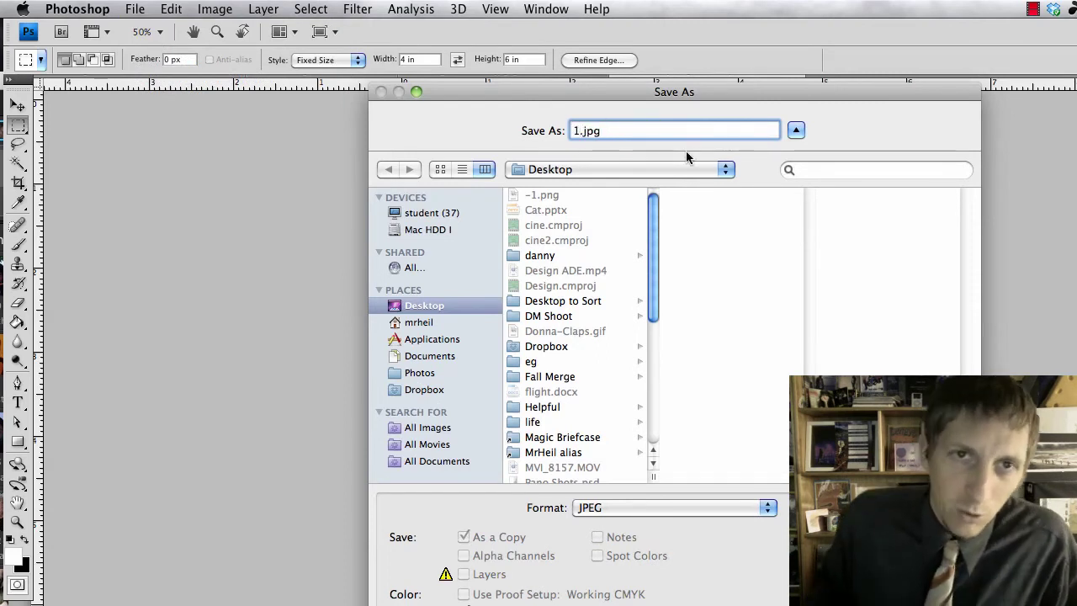
{"action": "type", "text": "pano"}
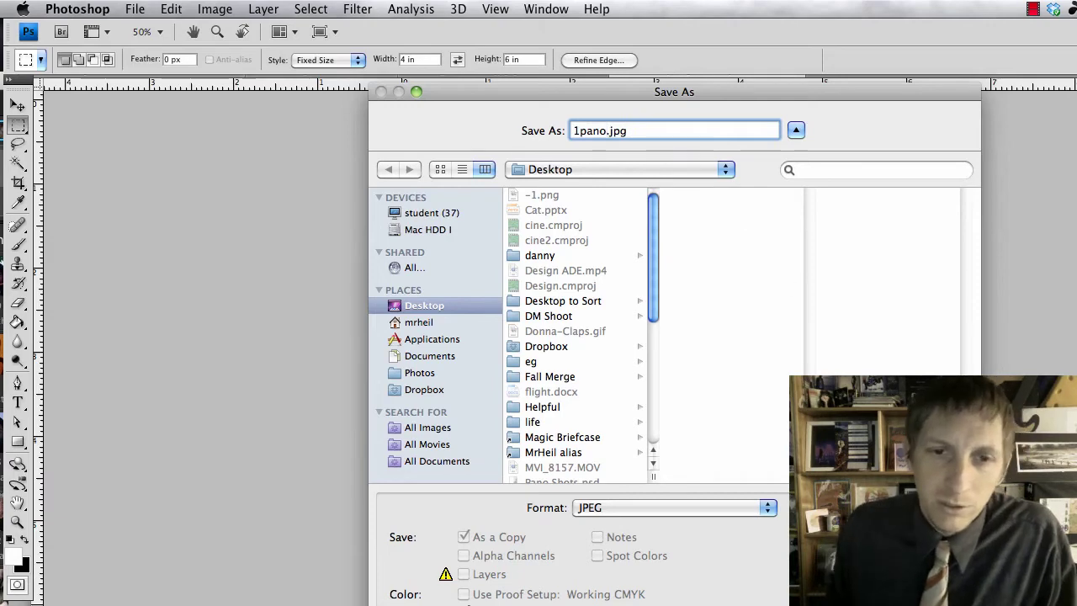
{"action": "key", "text": "Return"}
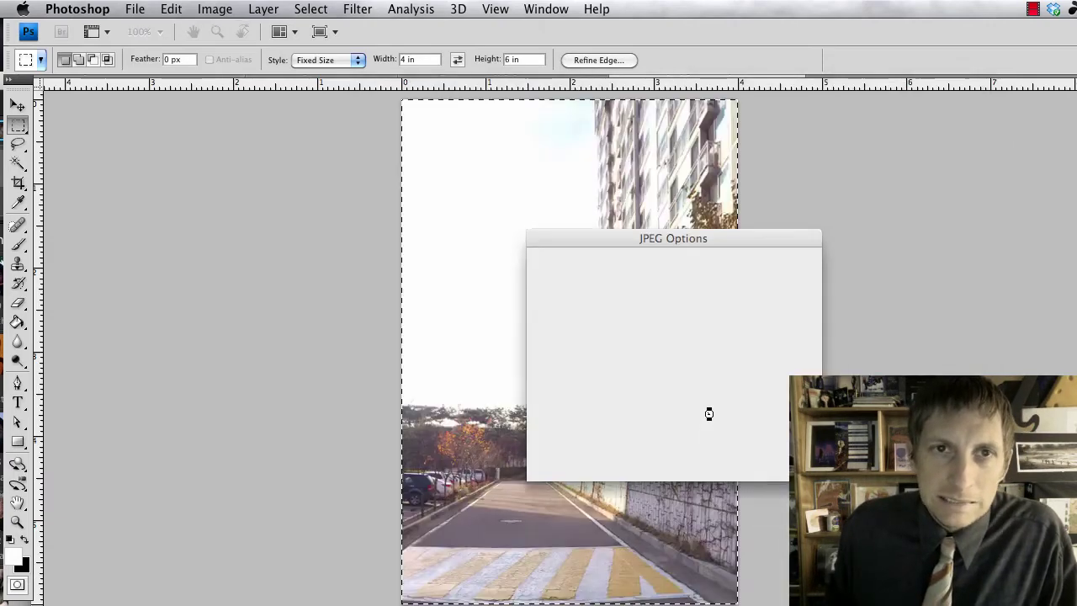
{"action": "left_click", "coordinate": [775, 266]}
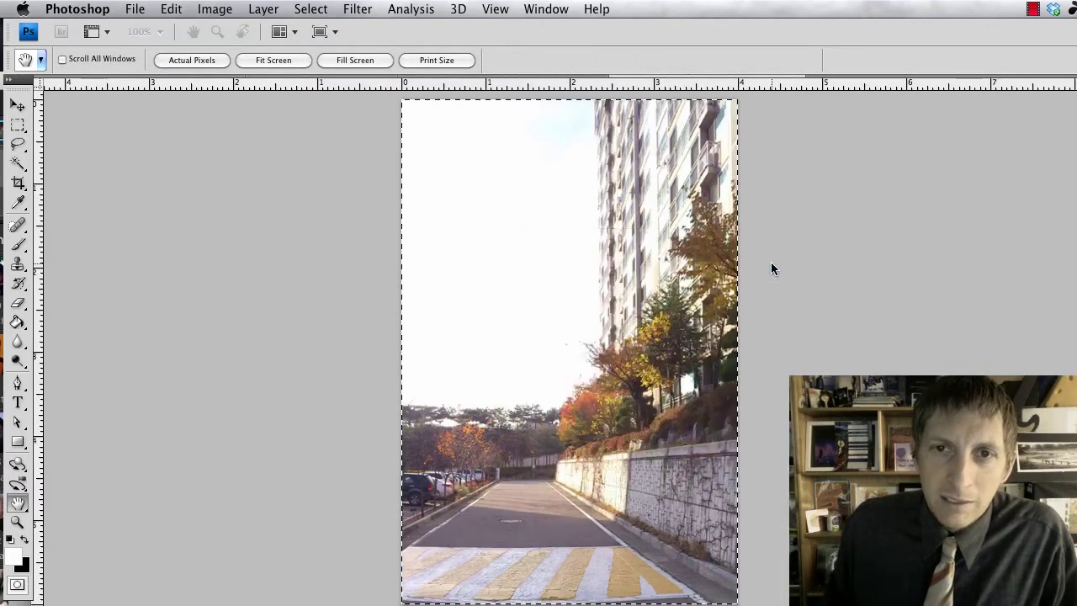
Restore the full panorama and crop to the middle 4 × 6 in apartment-building section
{"action": "key", "text": "m"}
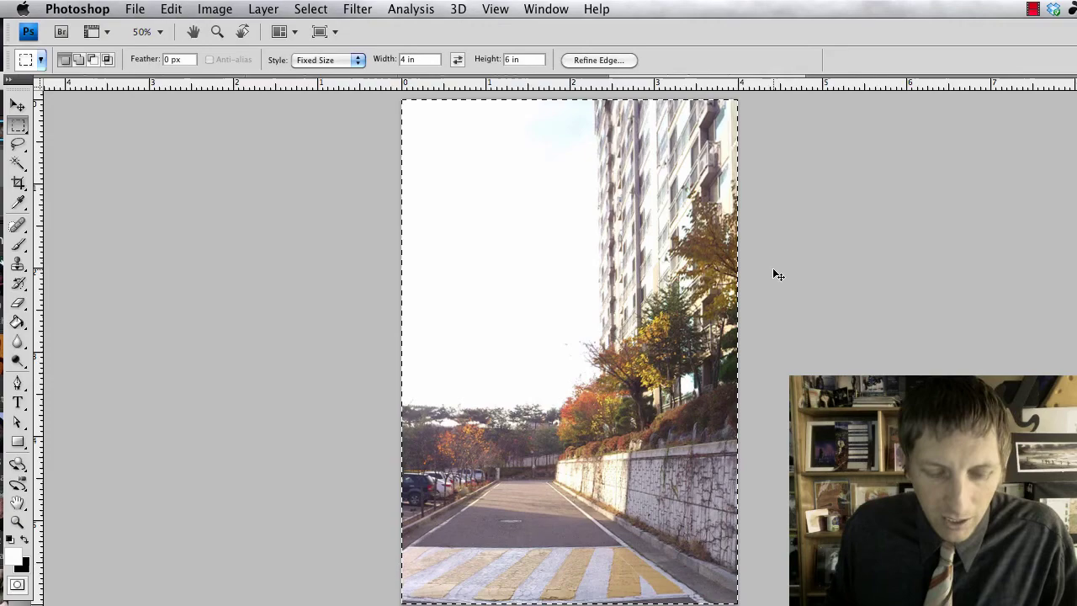
{"action": "key", "text": "super+z"}
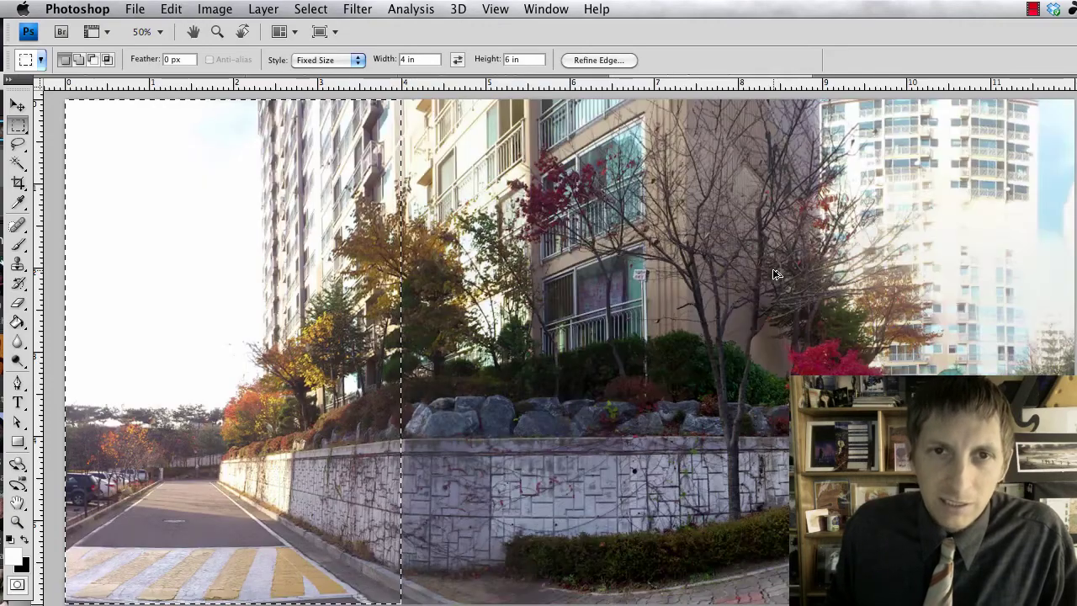
{"action": "left_click", "coordinate": [402, 99]}
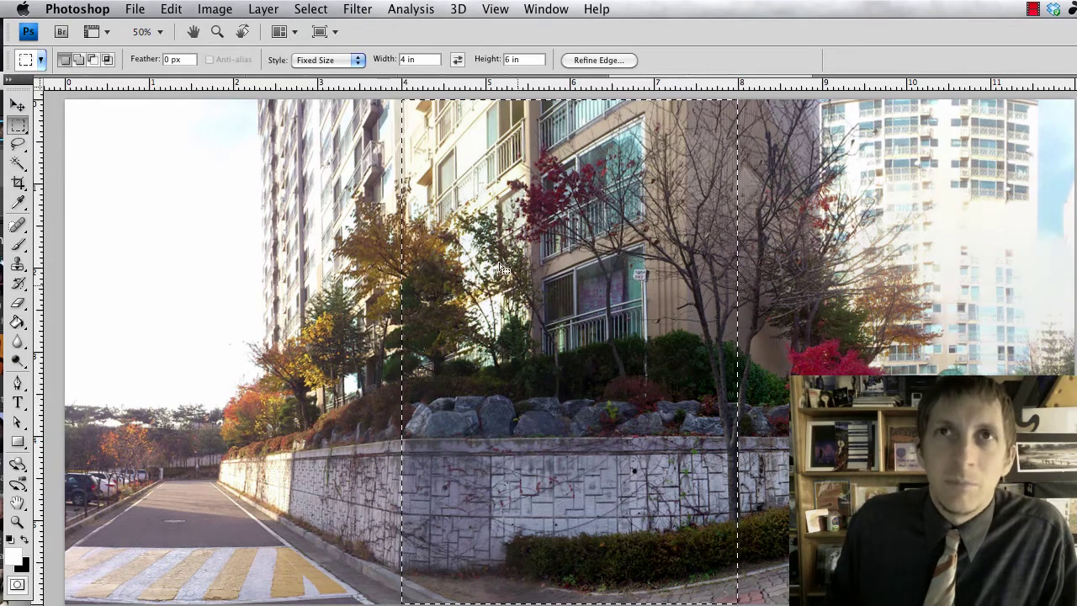
{"action": "left_click", "coordinate": [215, 8]}
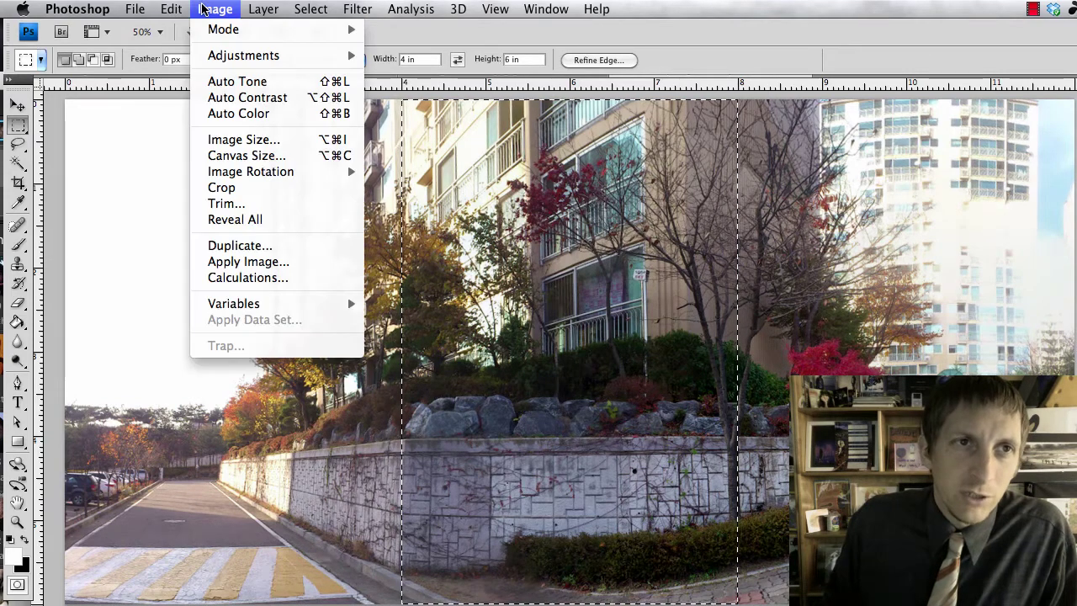
{"action": "left_click", "coordinate": [270, 189]}
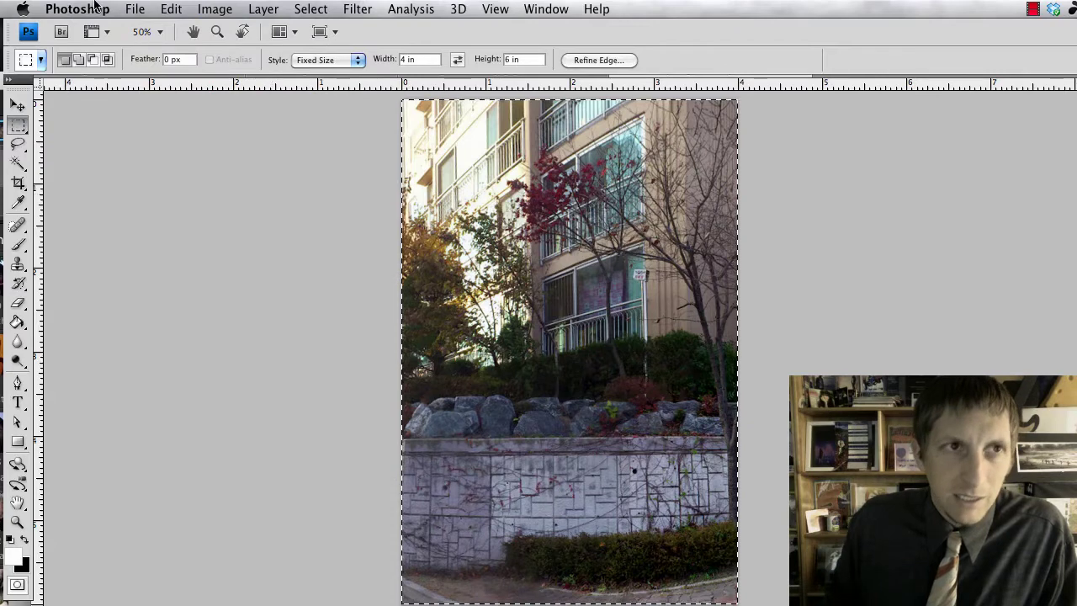
{"action": "left_click", "coordinate": [134, 8]}
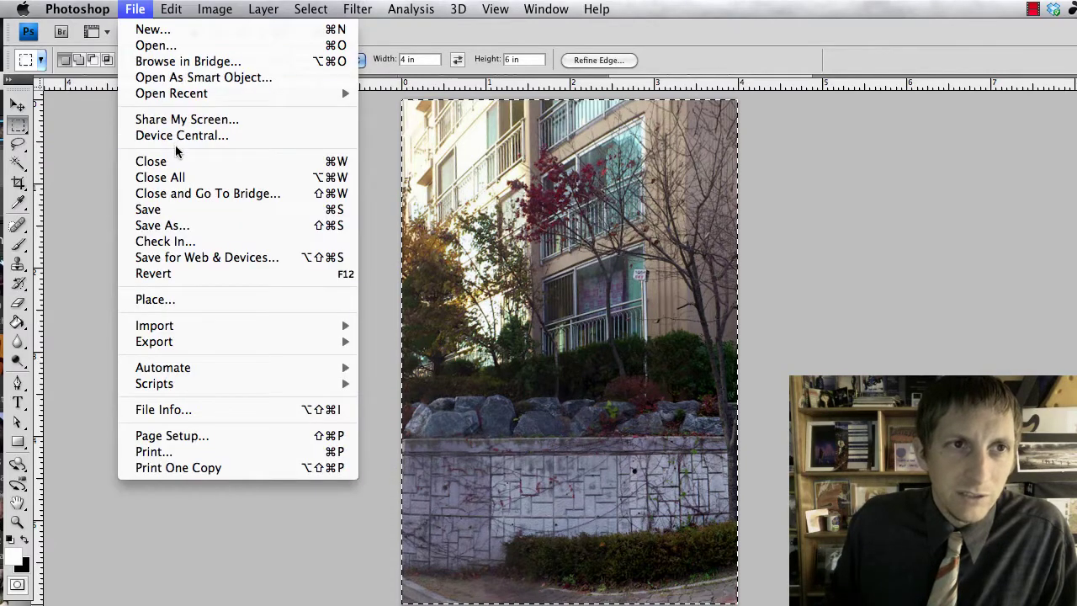
Save the middle crop to the desktop as JPEG 2pano.jpg at quality 12
{"action": "left_click", "coordinate": [189, 225]}
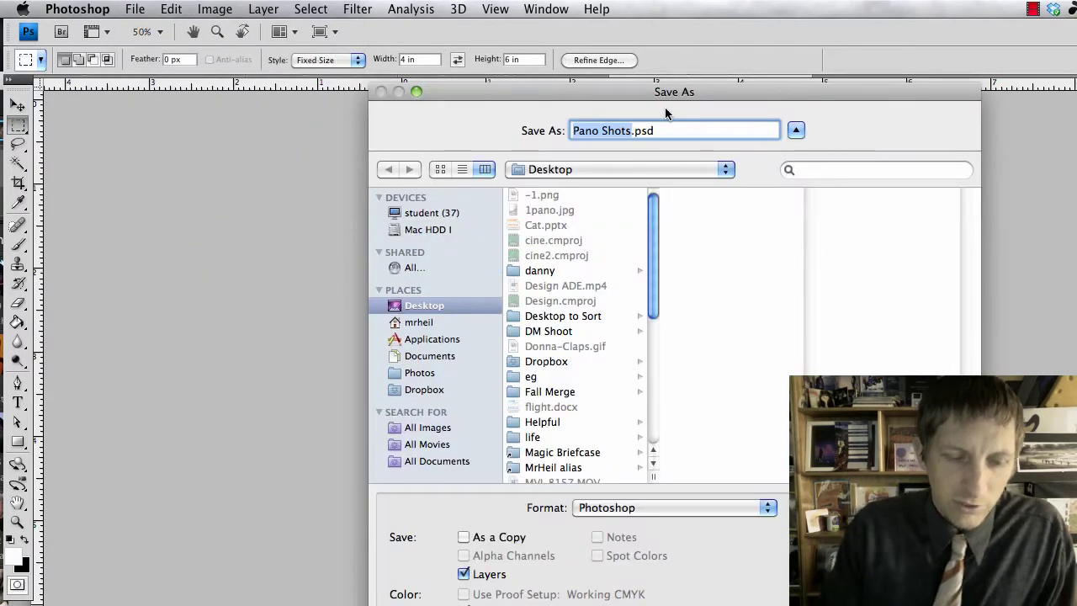
{"action": "type", "text": "2pano"}
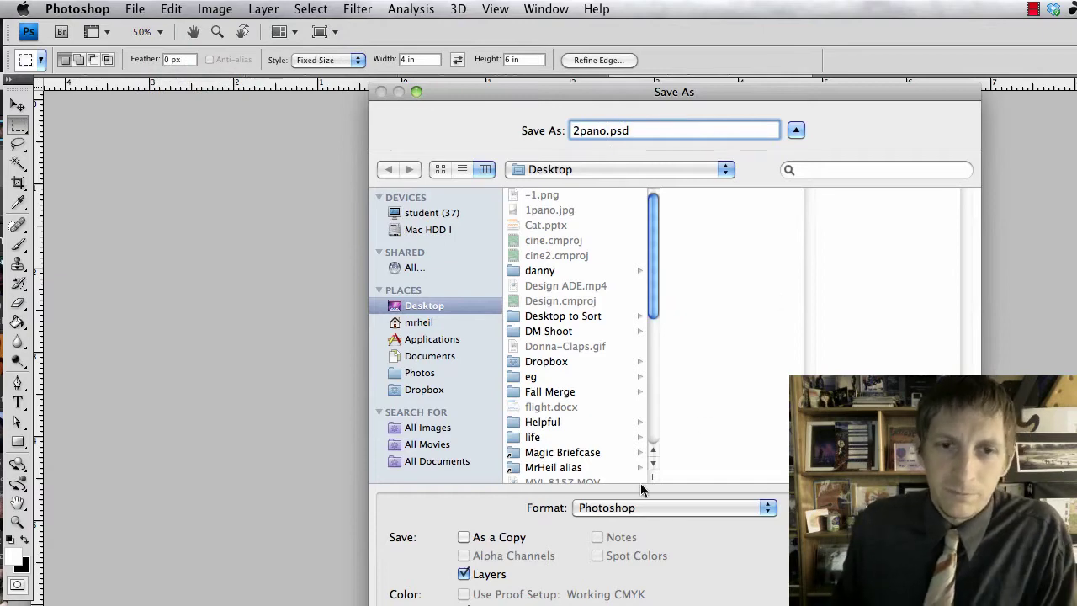
{"action": "left_click", "coordinate": [644, 508]}
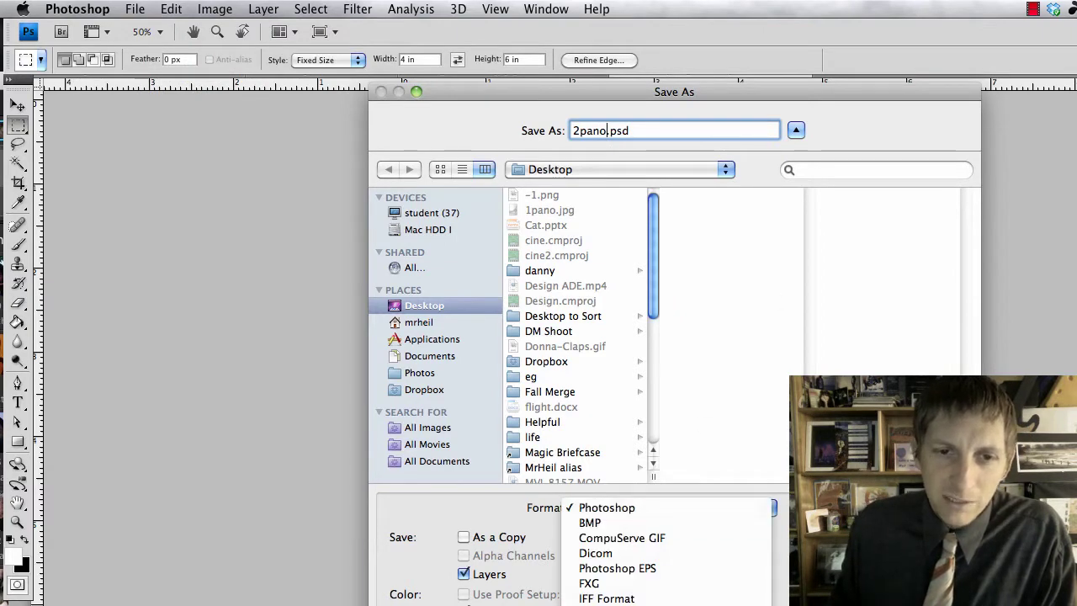
{"action": "key", "text": "j"}
{"action": "key", "text": "Return"}
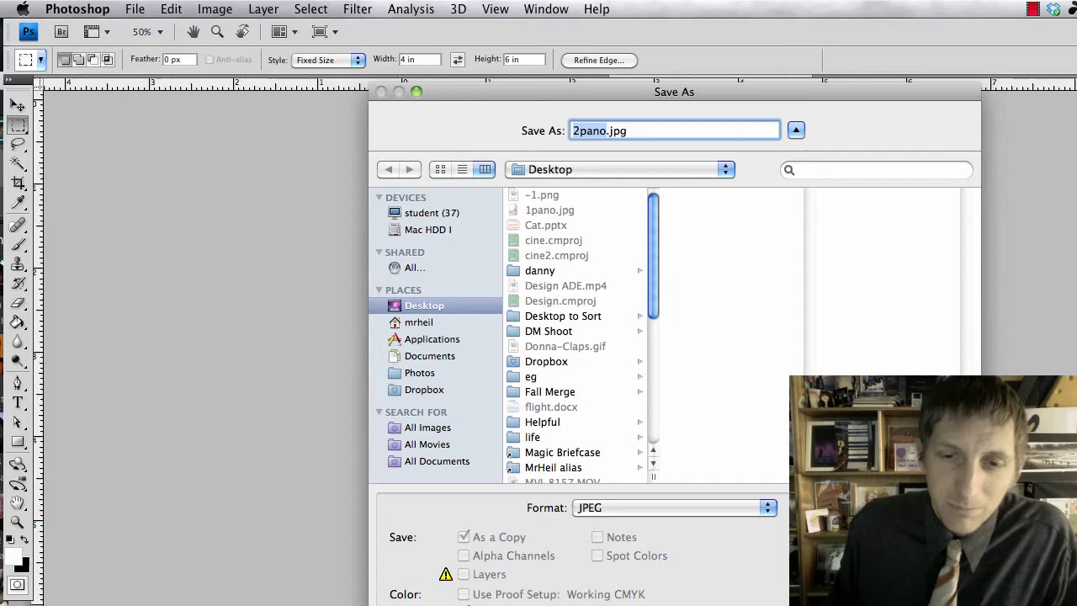
{"action": "key", "text": "Return"}
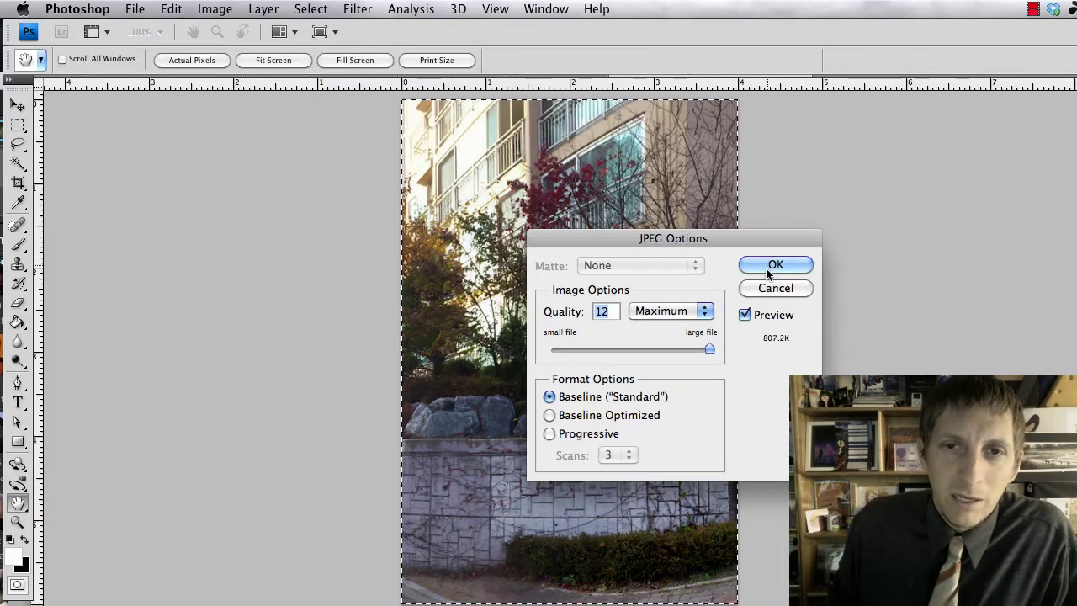
{"action": "left_click", "coordinate": [766, 268]}
{"action": "key", "text": "m"}
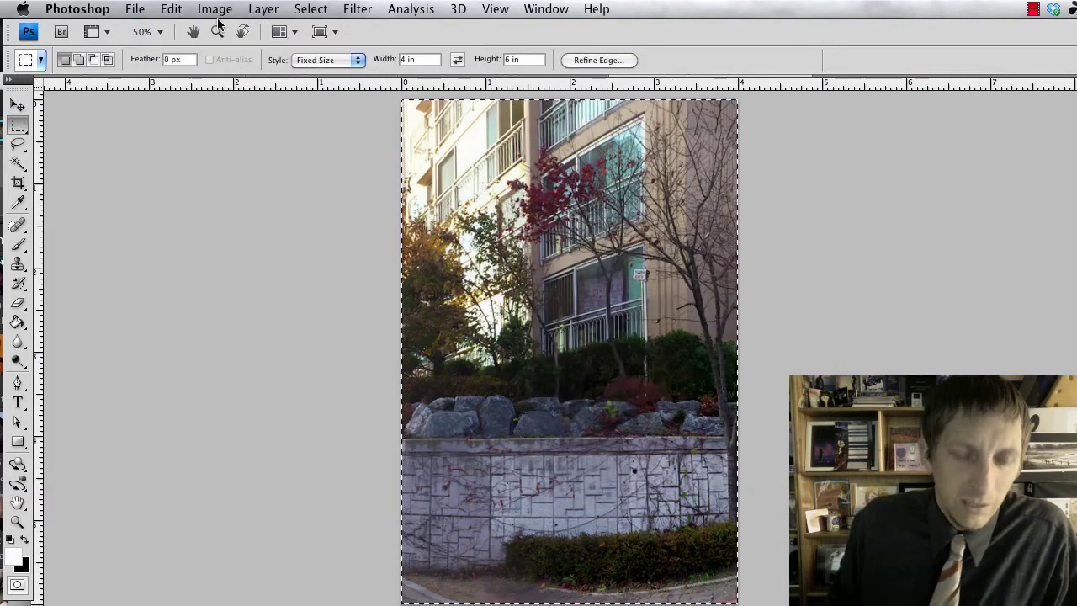
Undo the crop and crop to the rightmost 4 × 6 in section with the white tower
{"action": "key", "text": "super+z"}
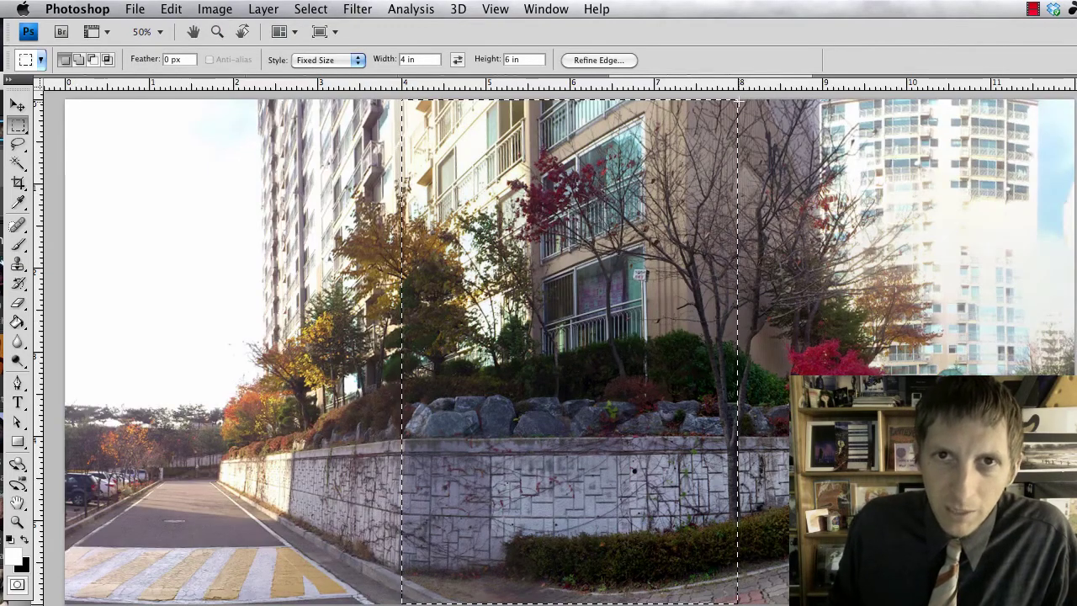
{"action": "left_click", "coordinate": [739, 101]}
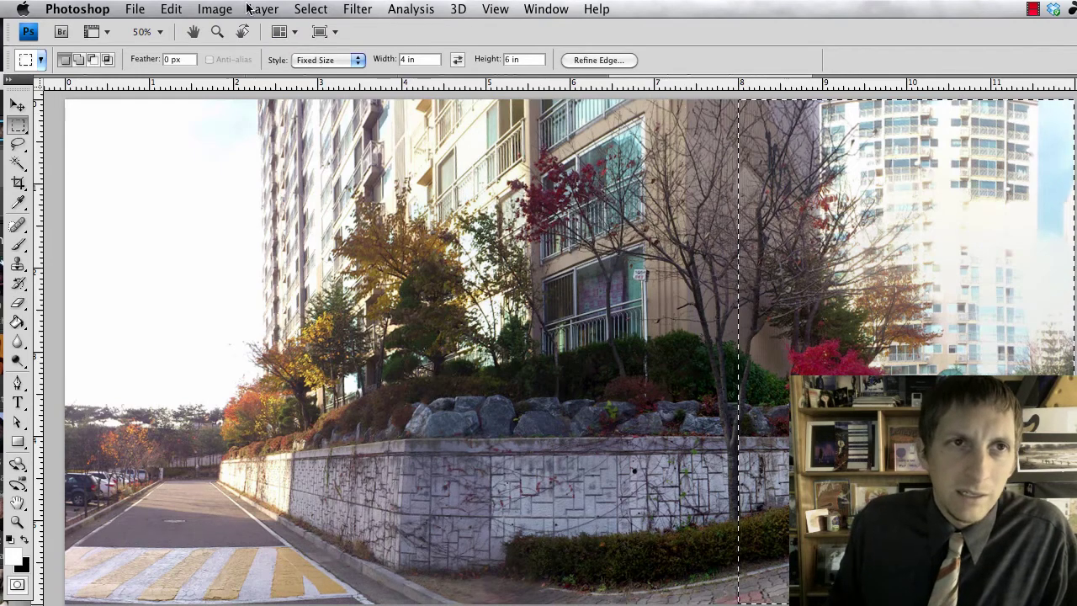
{"action": "left_click", "coordinate": [214, 8]}
{"action": "left_click", "coordinate": [212, 189]}
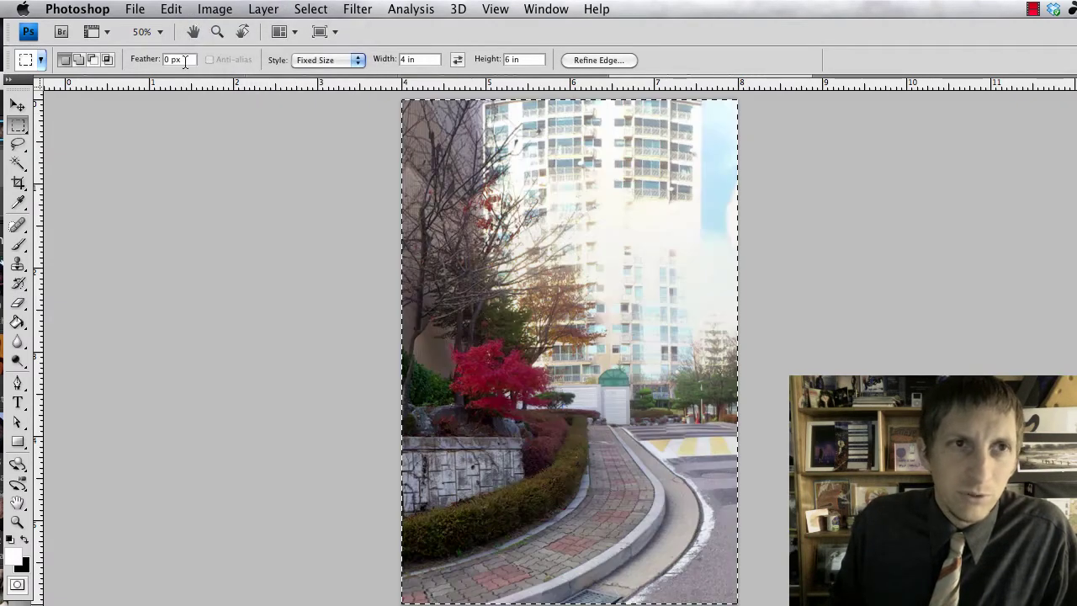
{"action": "left_click", "coordinate": [136, 10]}
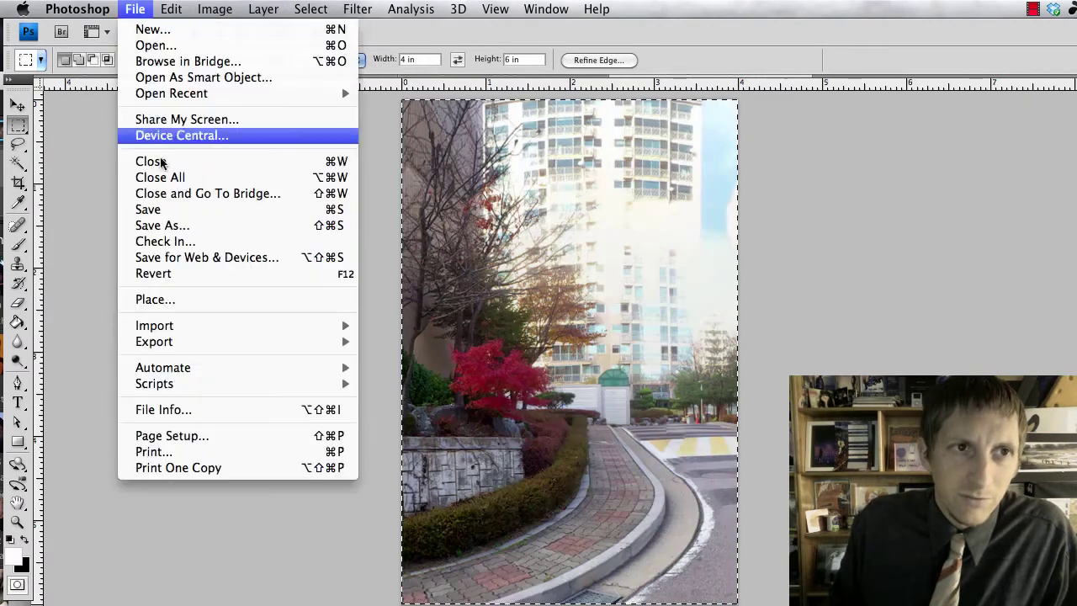
Save the tower crop as JPEG 3pano.jpg and reveal the desktop with F11
{"action": "left_click", "coordinate": [194, 232]}
{"action": "type", "text": "3"}
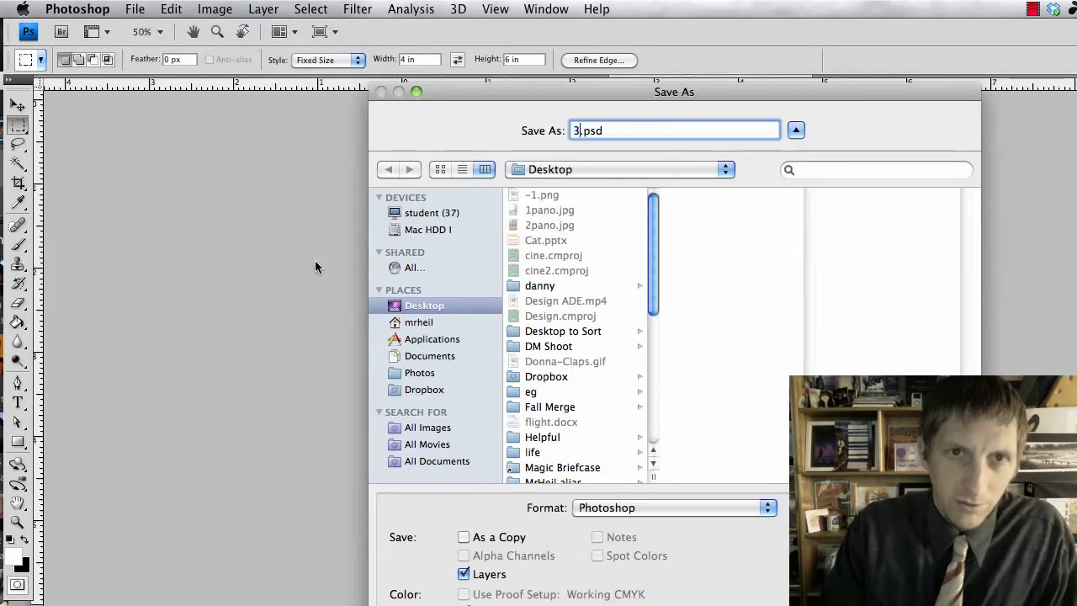
{"action": "type", "text": "pan"}
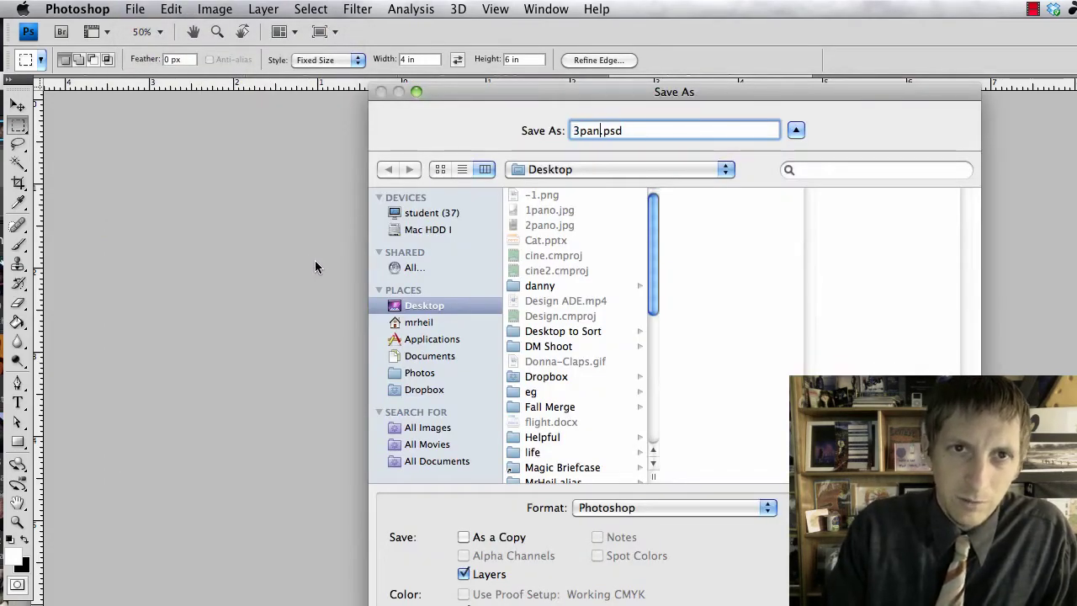
{"action": "type", "text": "o"}
{"action": "left_click", "coordinate": [656, 508]}
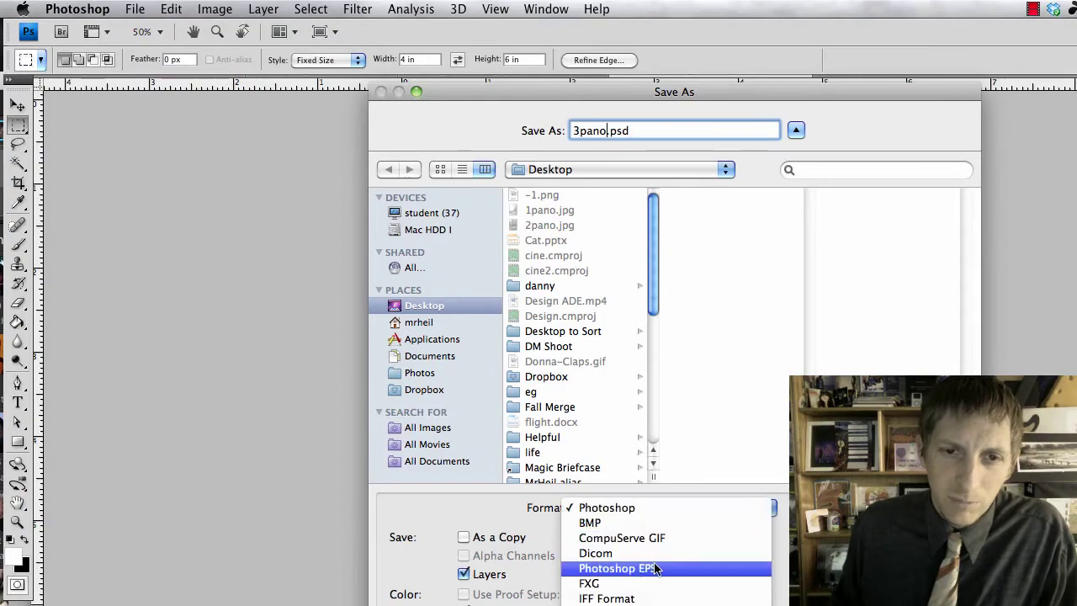
{"action": "left_click", "coordinate": [640, 598]}
{"action": "key", "text": "Return"}
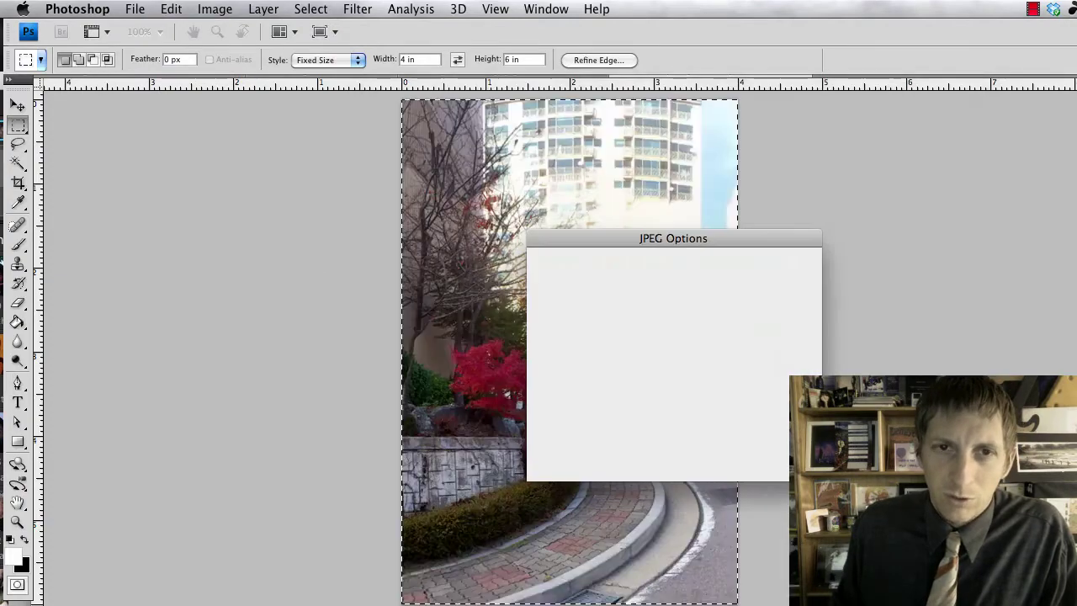
{"action": "left_click", "coordinate": [768, 266]}
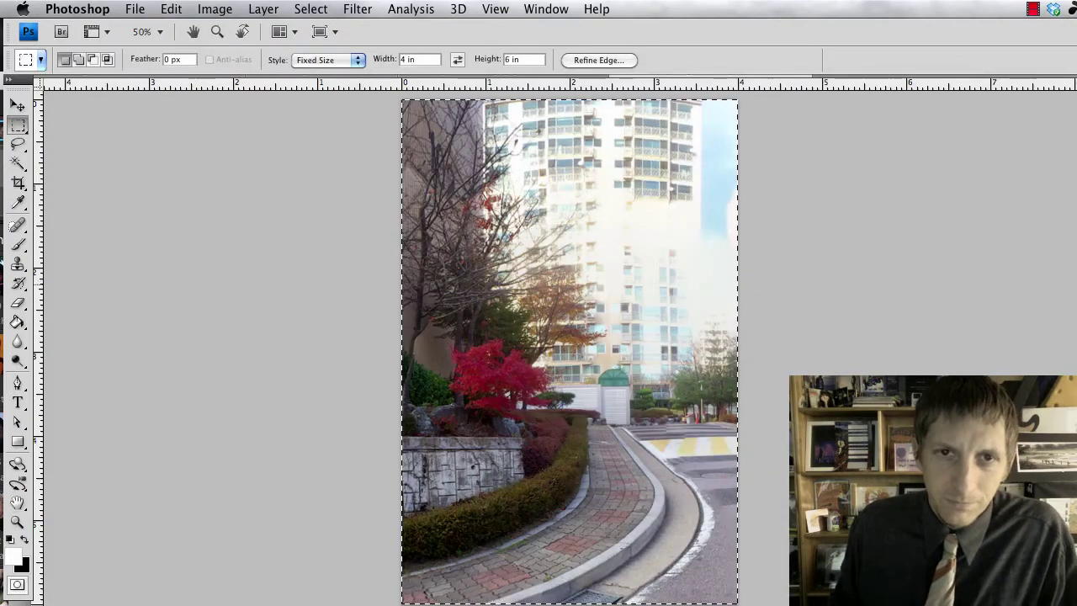
{"action": "key", "text": "F11"}
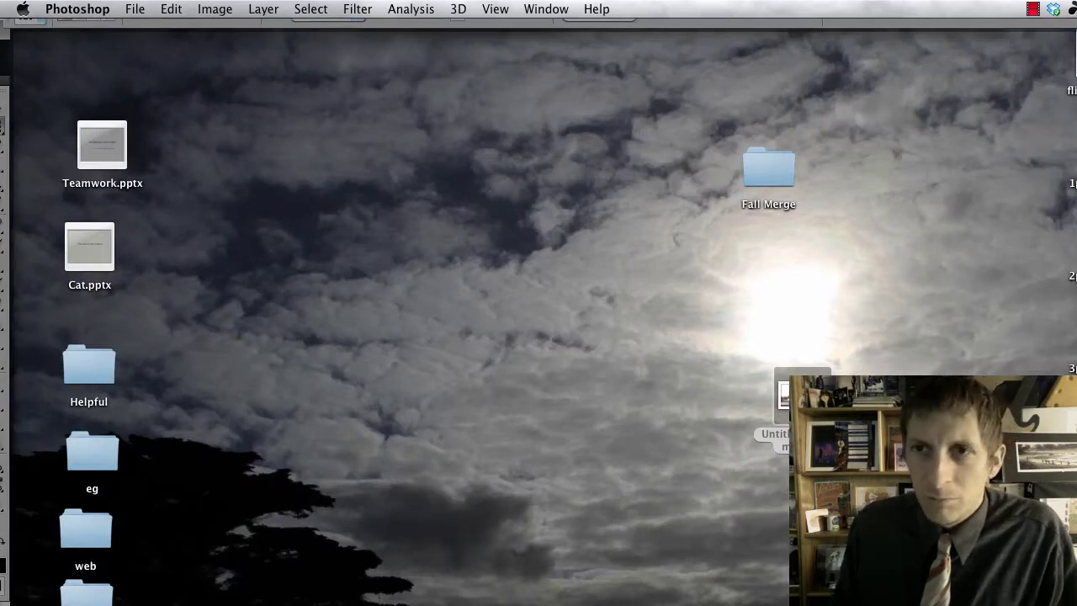
Line up 1pano.jpg, 2pano.jpg and 3pano.jpg in a row at the desktop's centre
{"action": "left_click_drag", "start_coordinate": [1072, 164], "coordinate": [596, 276]}
{"action": "left_click_drag", "start_coordinate": [1072, 253], "coordinate": [665, 276]}
{"action": "left_click_drag", "start_coordinate": [1071, 330], "coordinate": [755, 294]}
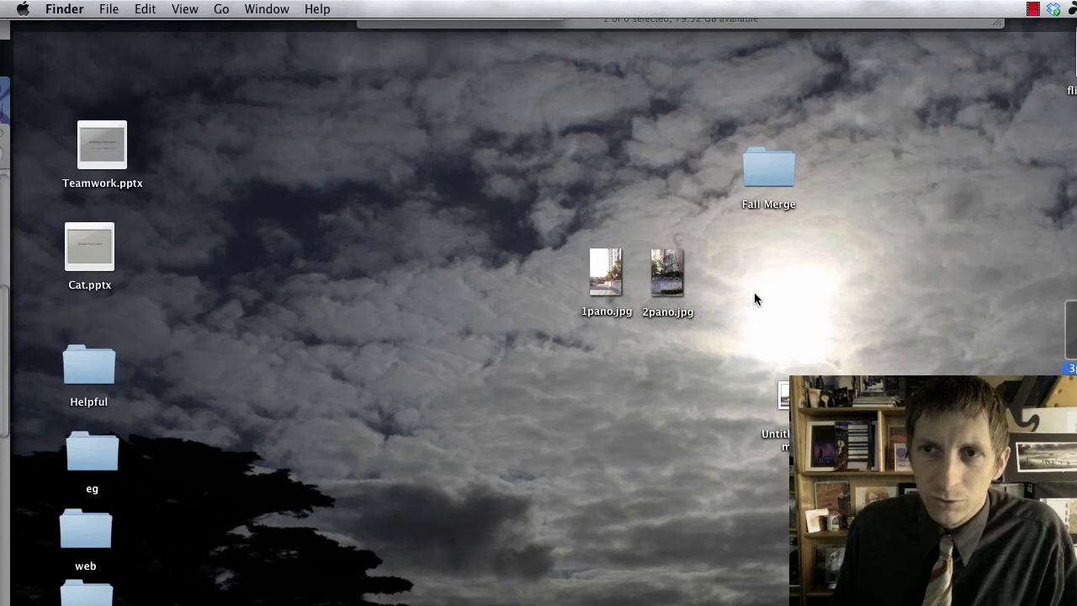
{"action": "left_click_drag", "start_coordinate": [1071, 330], "coordinate": [763, 320]}
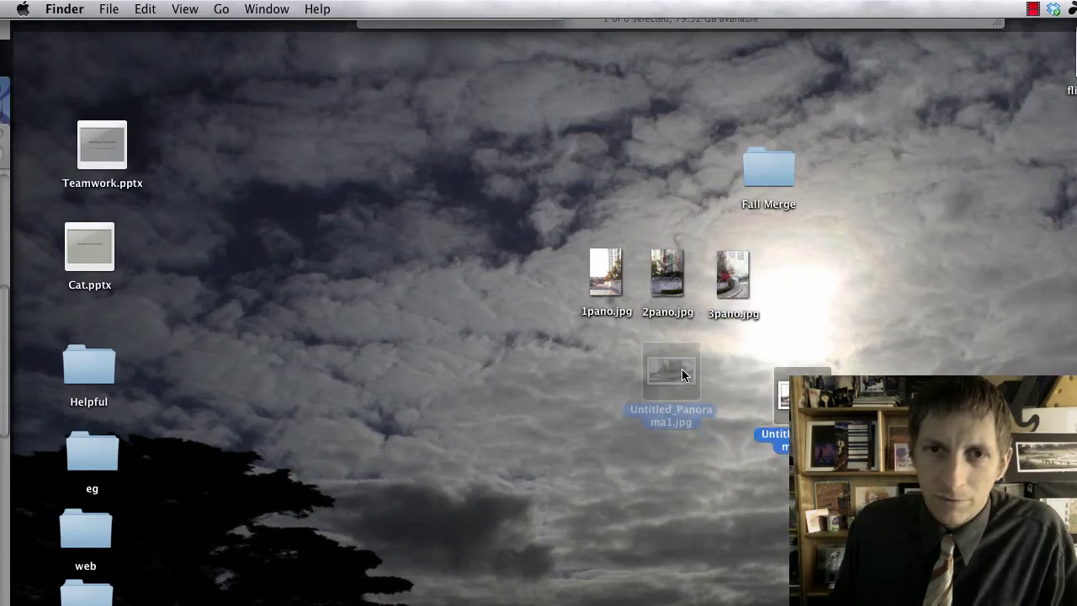